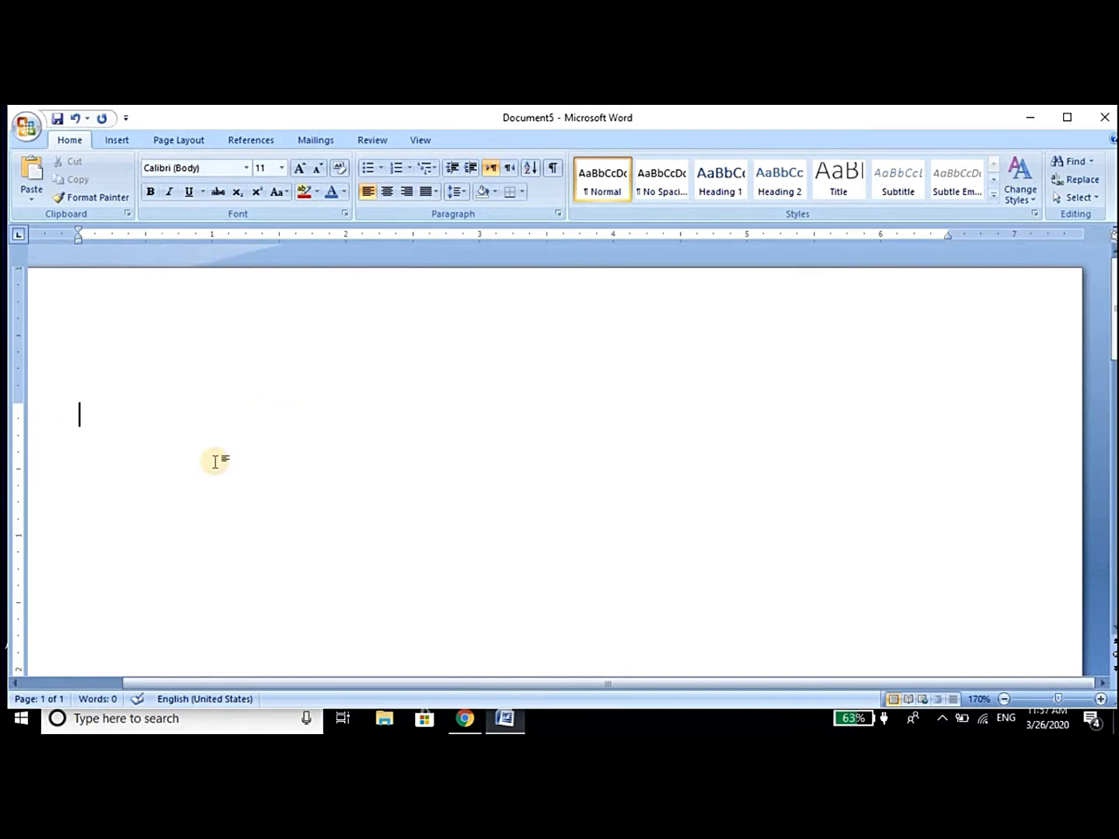
Step: Generate ten paragraphs of sample text in the blank document with =rand(10)
type("=rand")
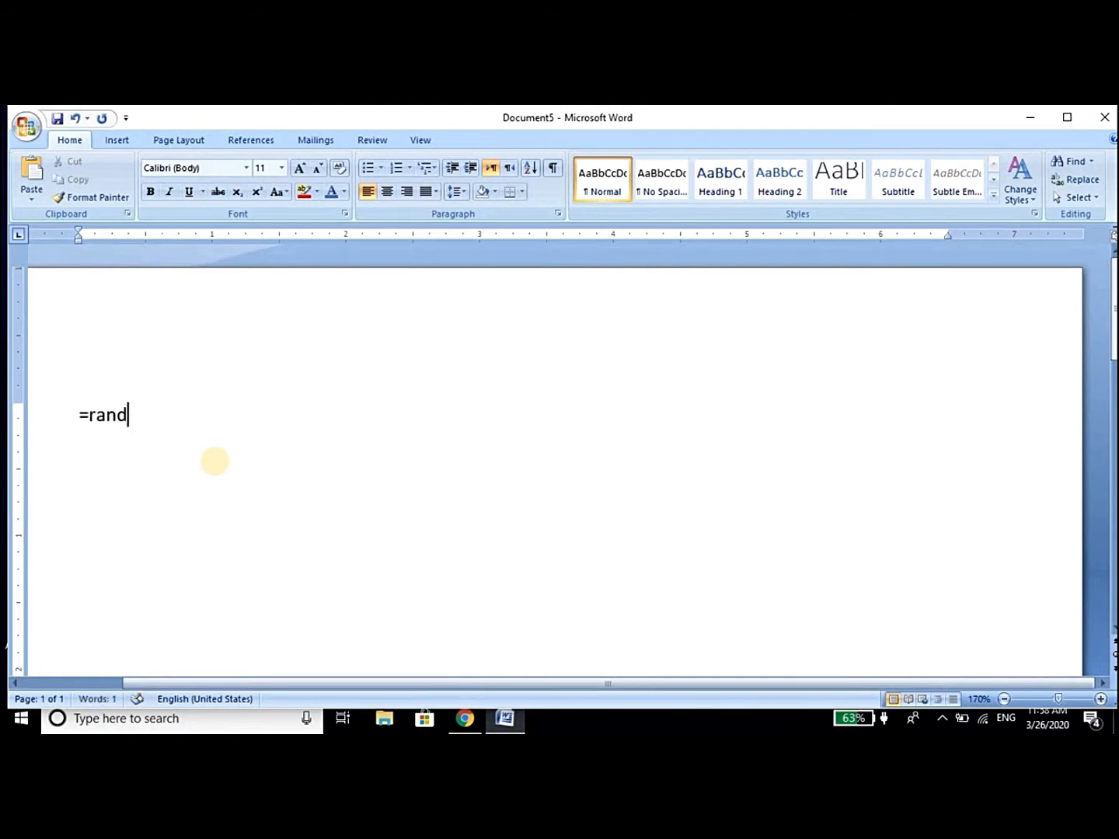
type("(10)")
key("Return")
Step: Add the line "Chapter 1:" above the first paragraph at the start of the document
scroll(214, 461, "up", 6)
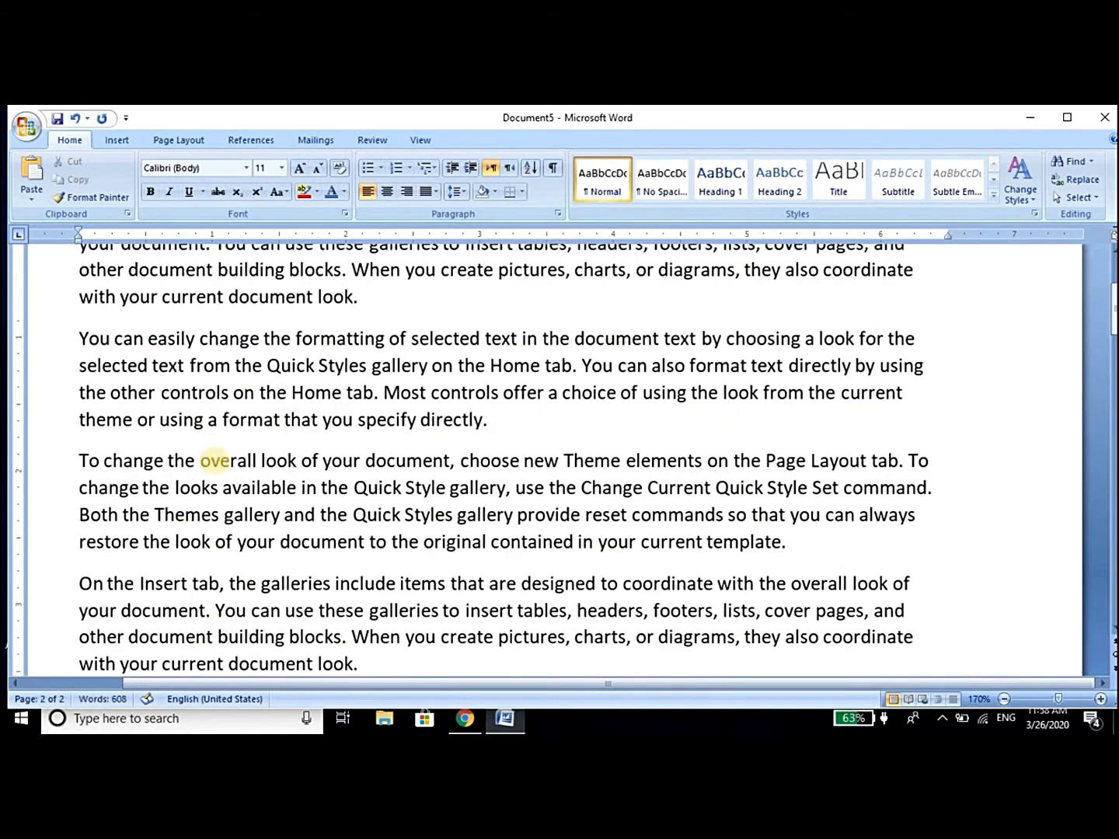
scroll(214, 461, "up", 2)
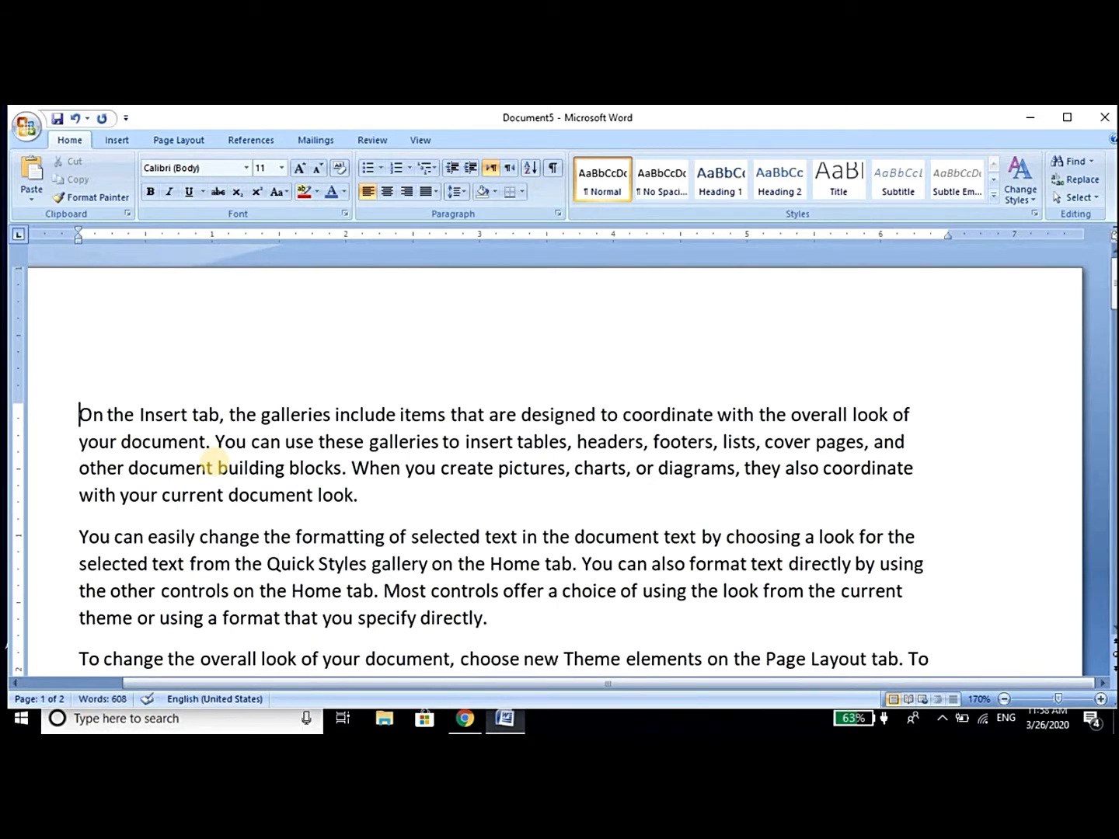
type("Chapt")
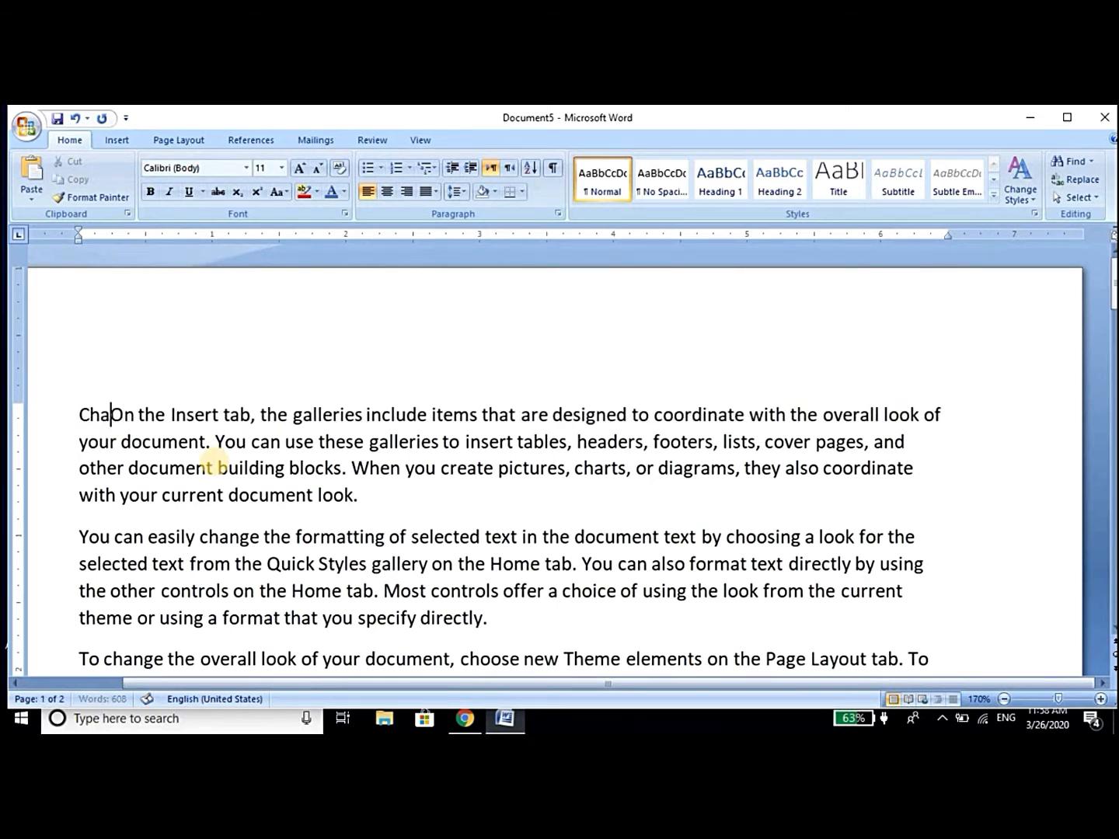
type("er 1:")
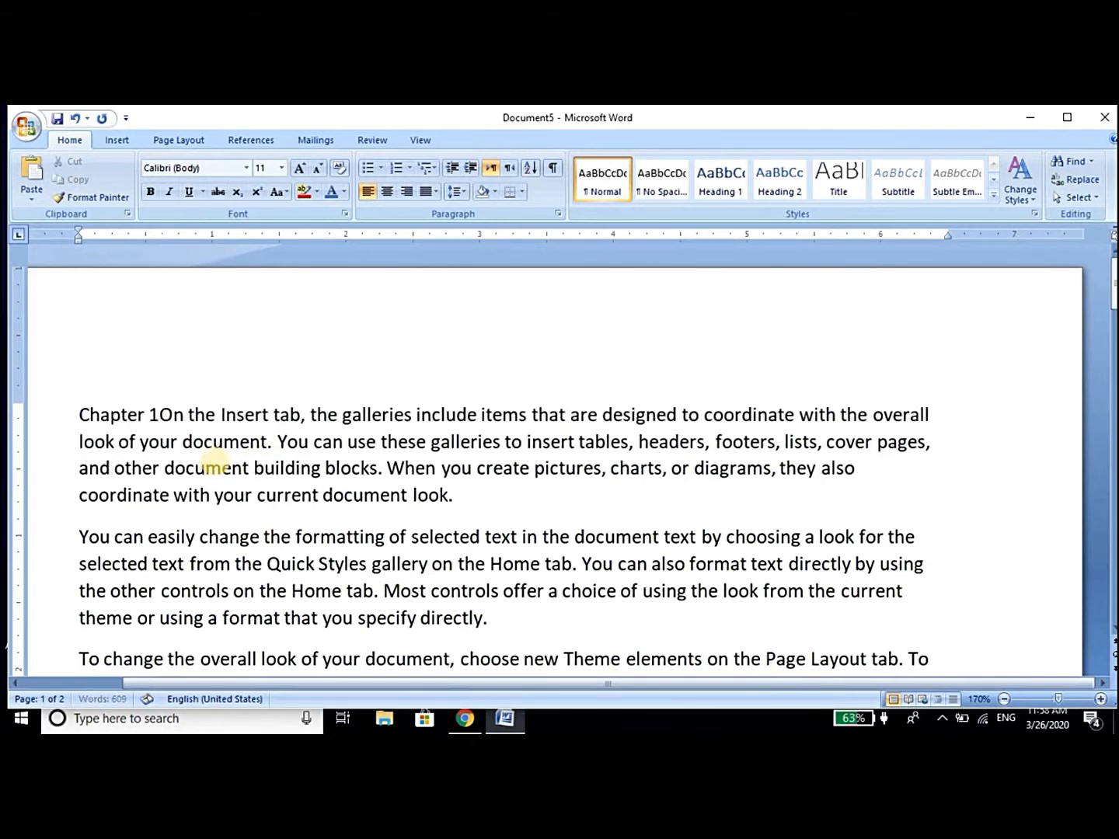
key("Return")
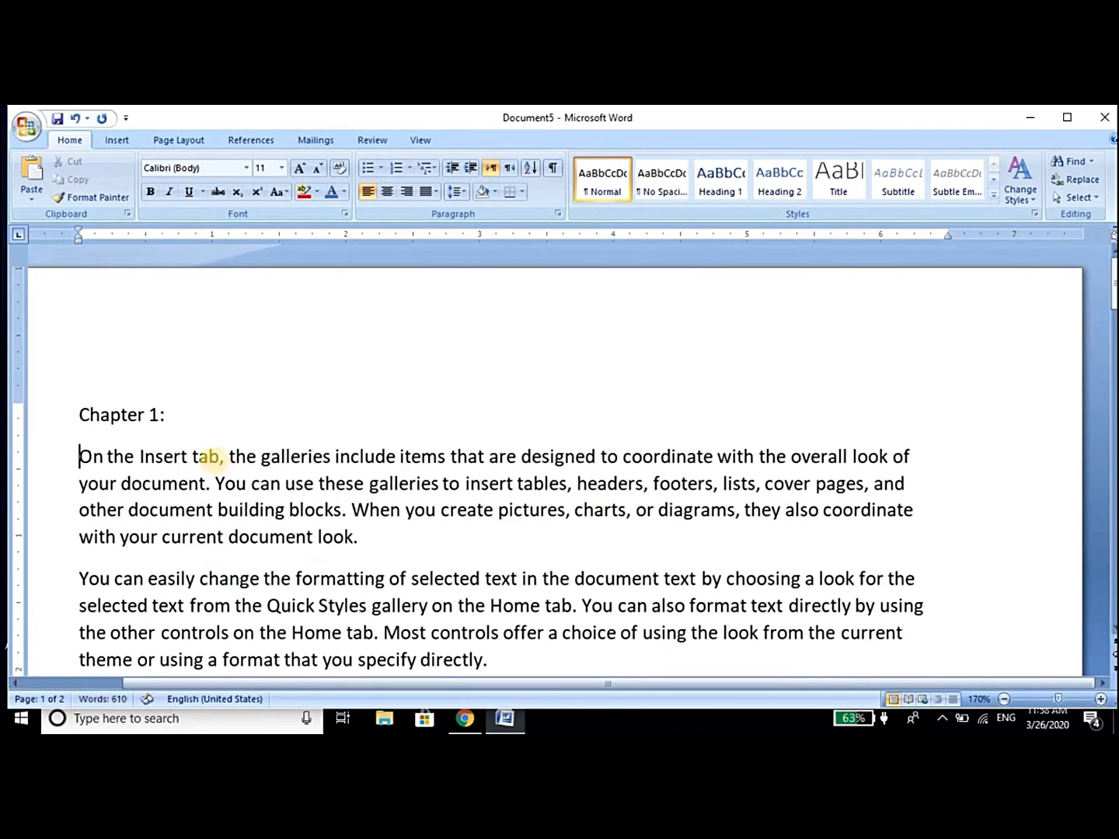
Step: Insert the text "Chapter 2:" in front of the second paragraph, which begins "You can easily change the formatting"
key("Down")
key("Down")
key("Down")
key("Down")
type("Chapter 2")
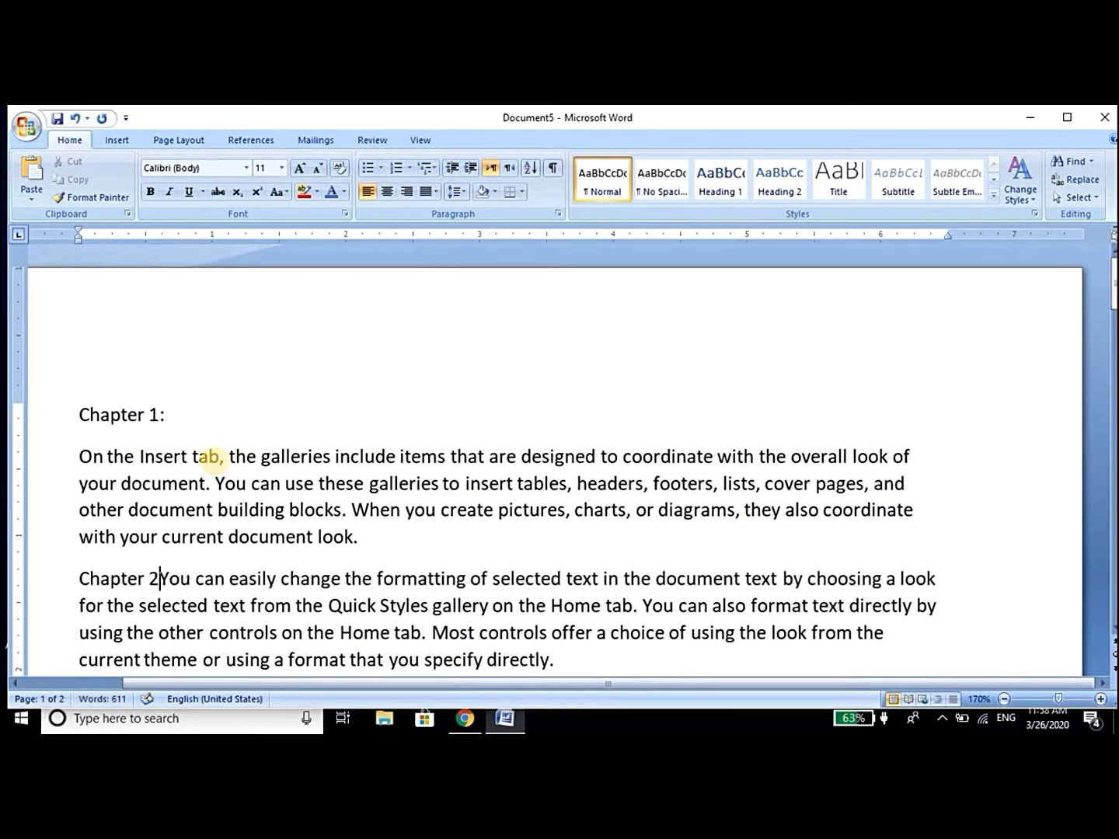
type(":")
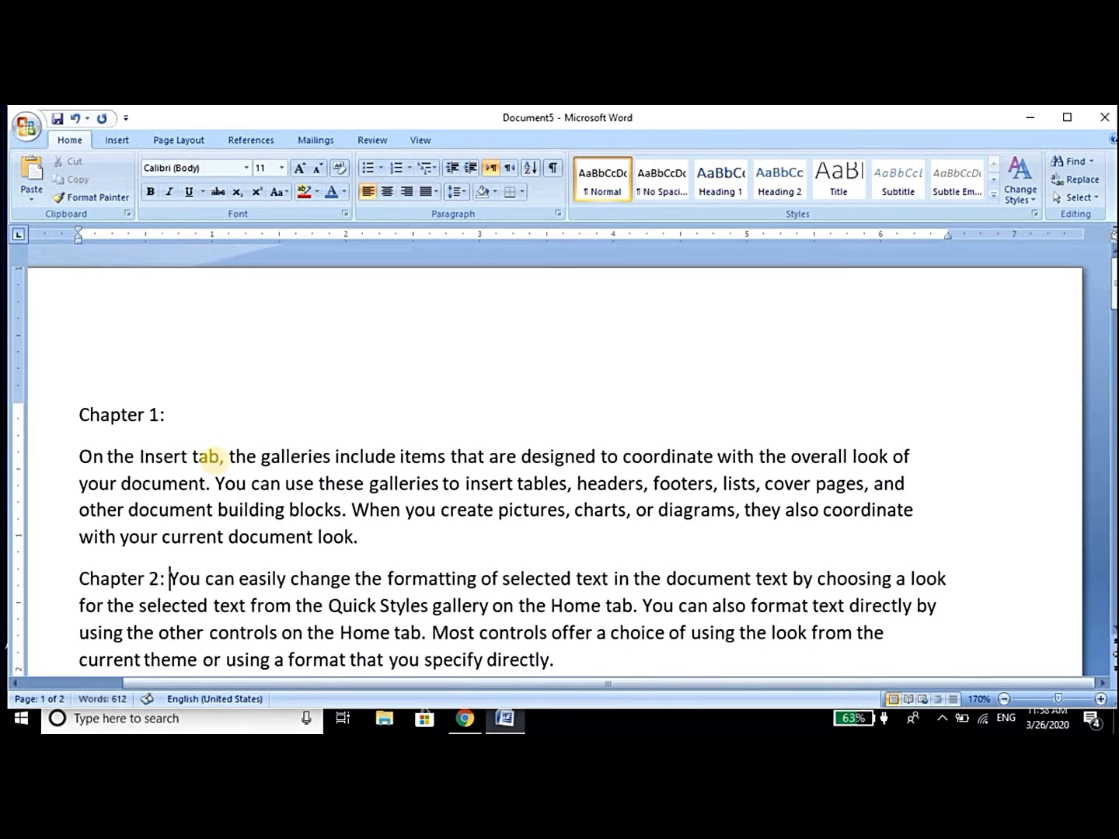
Step: Insert a page break before "Chapter 2:" so that it starts on a new page
key("Up")
key("Up")
key("Home")
key("ctrl+Return")
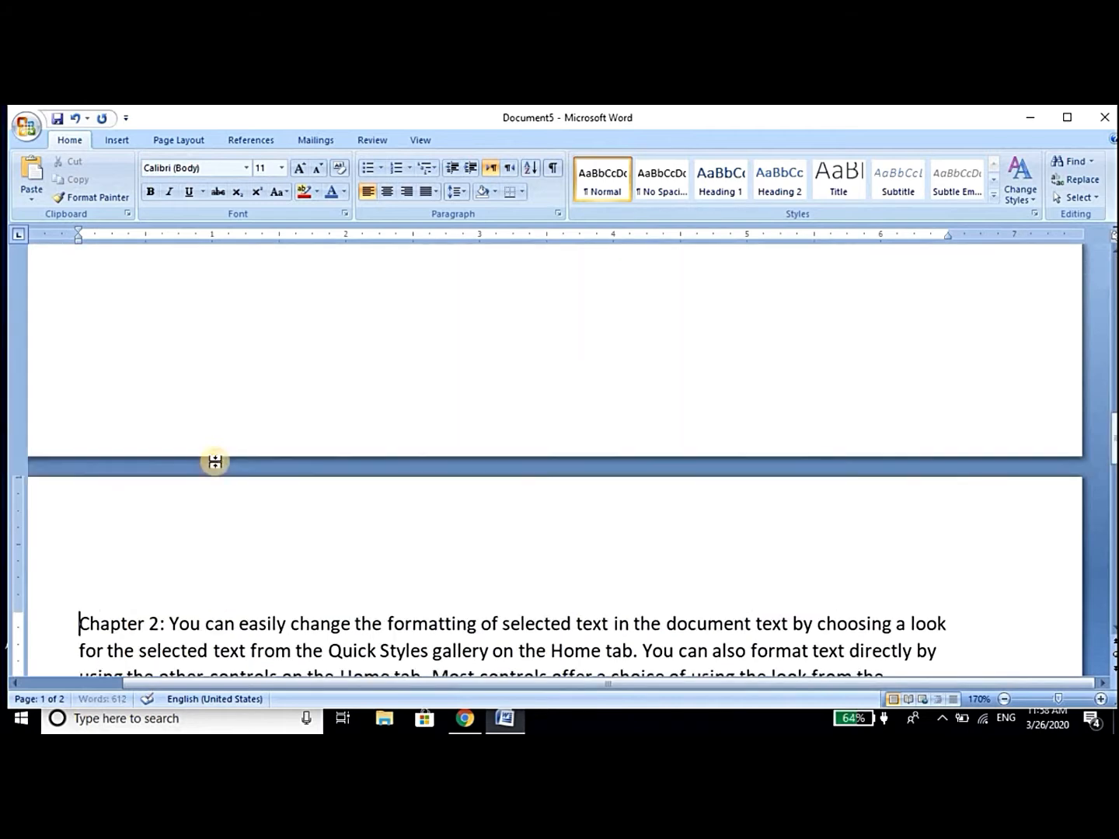
Step: Add the line "Ms Word:" above the paragraph beginning "To change the overall look" and start it on a new page
key("Down")
key("Down")
key("Down")
key("Down")
key("Down")
key("Up")
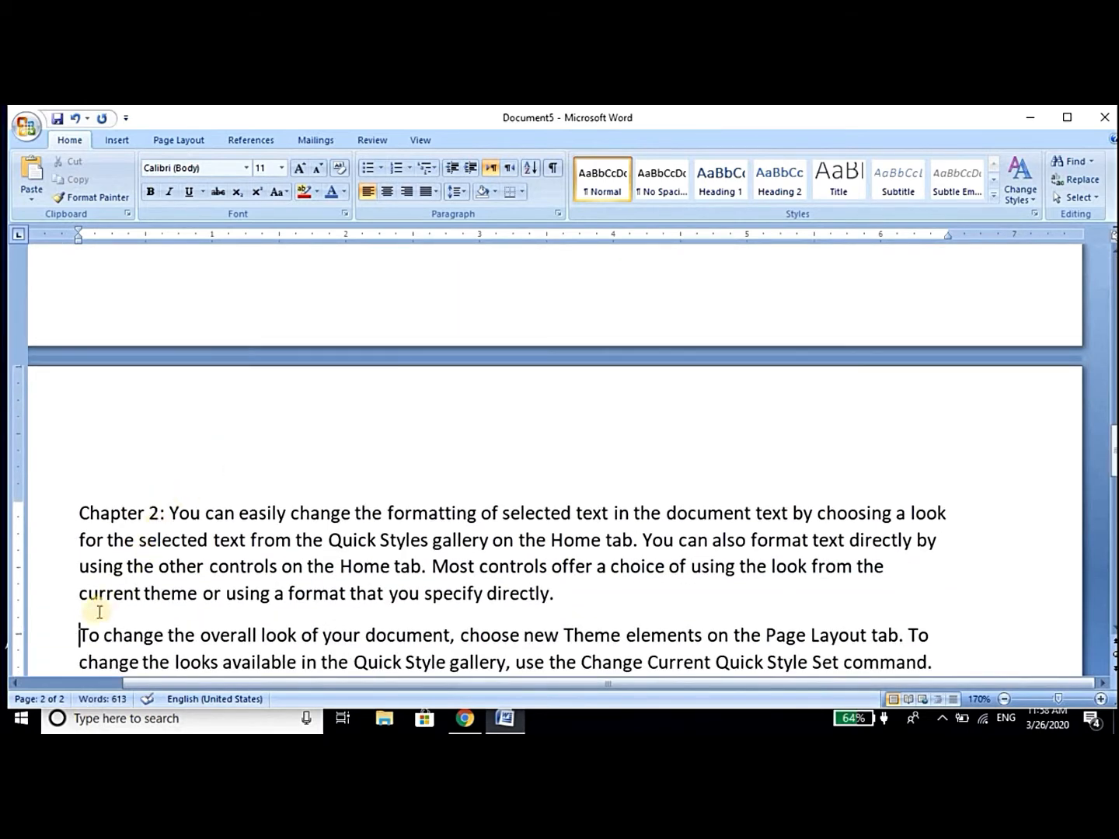
scroll(98, 612, "down", 2)
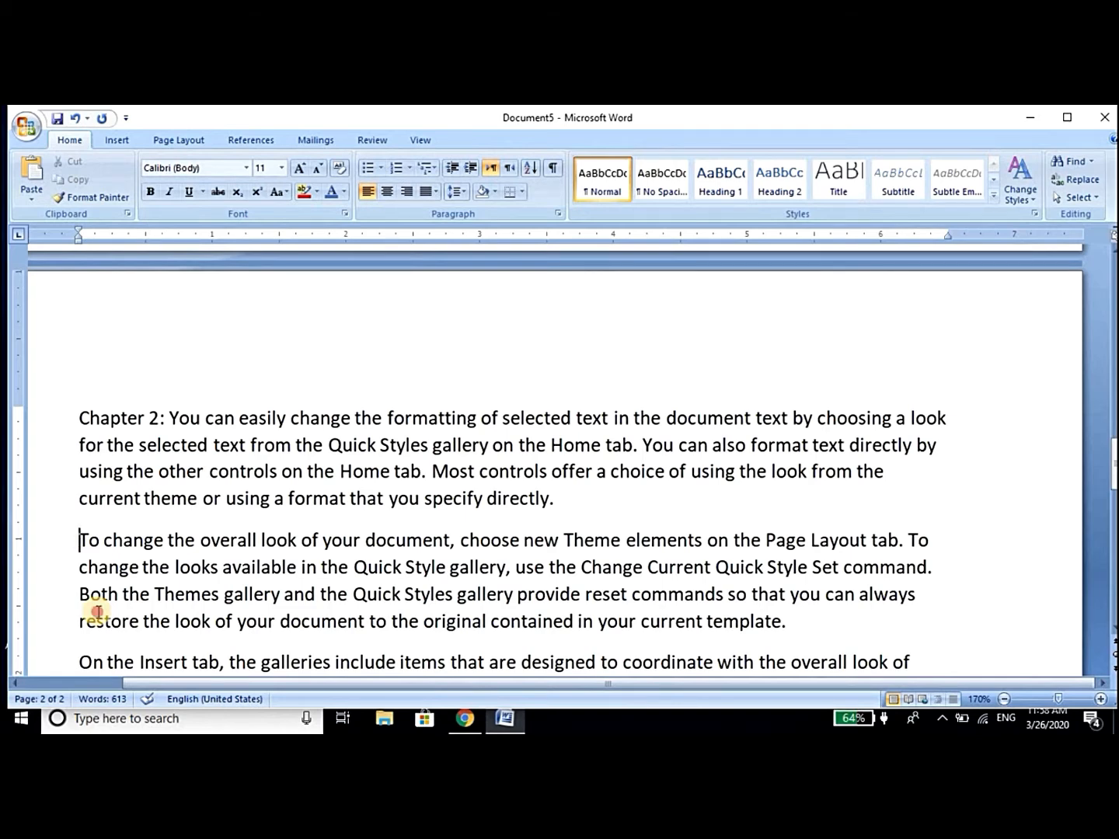
left_click(99, 612, "shift")
key("Left")
type("Ms Wo")
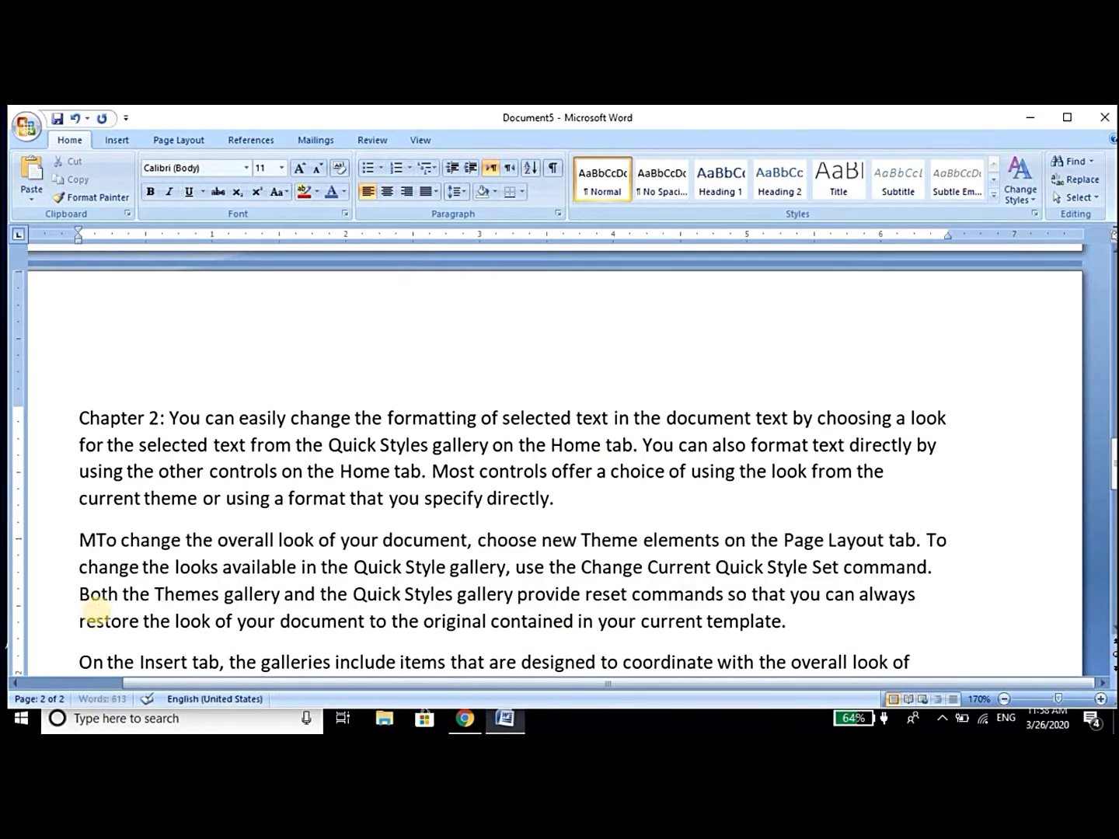
type("rd:")
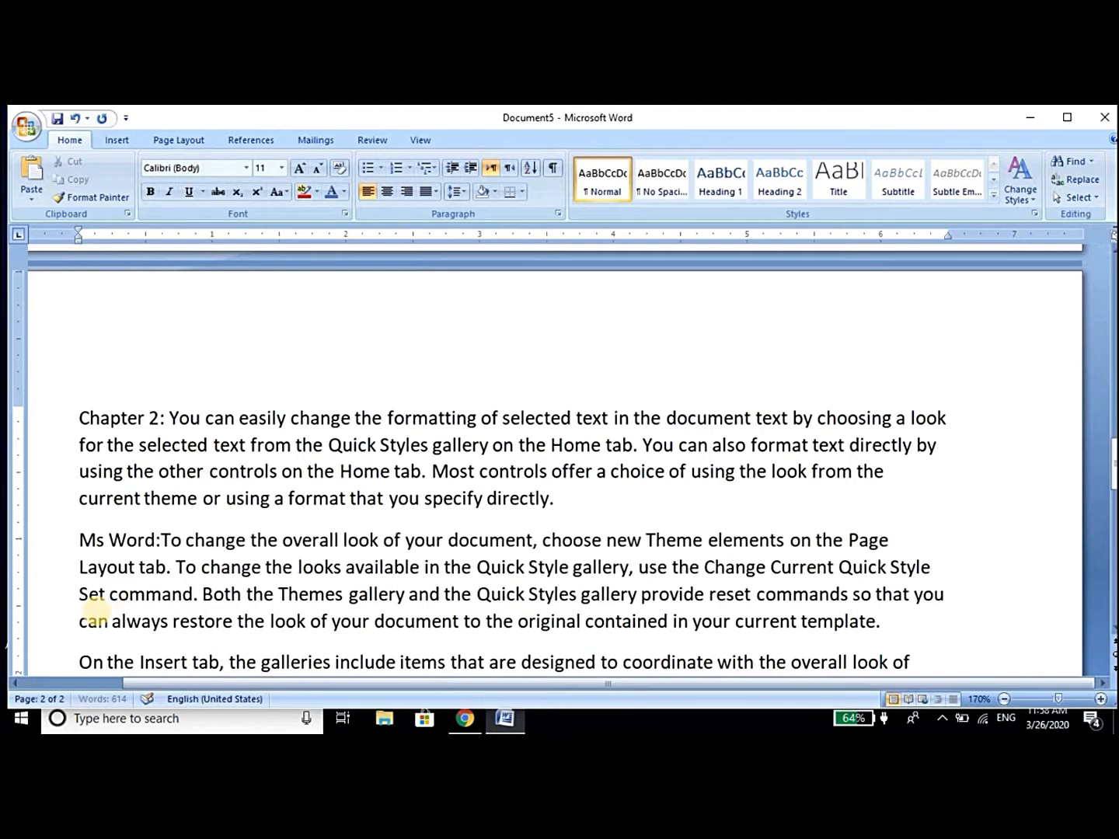
key("Return")
key("Up")
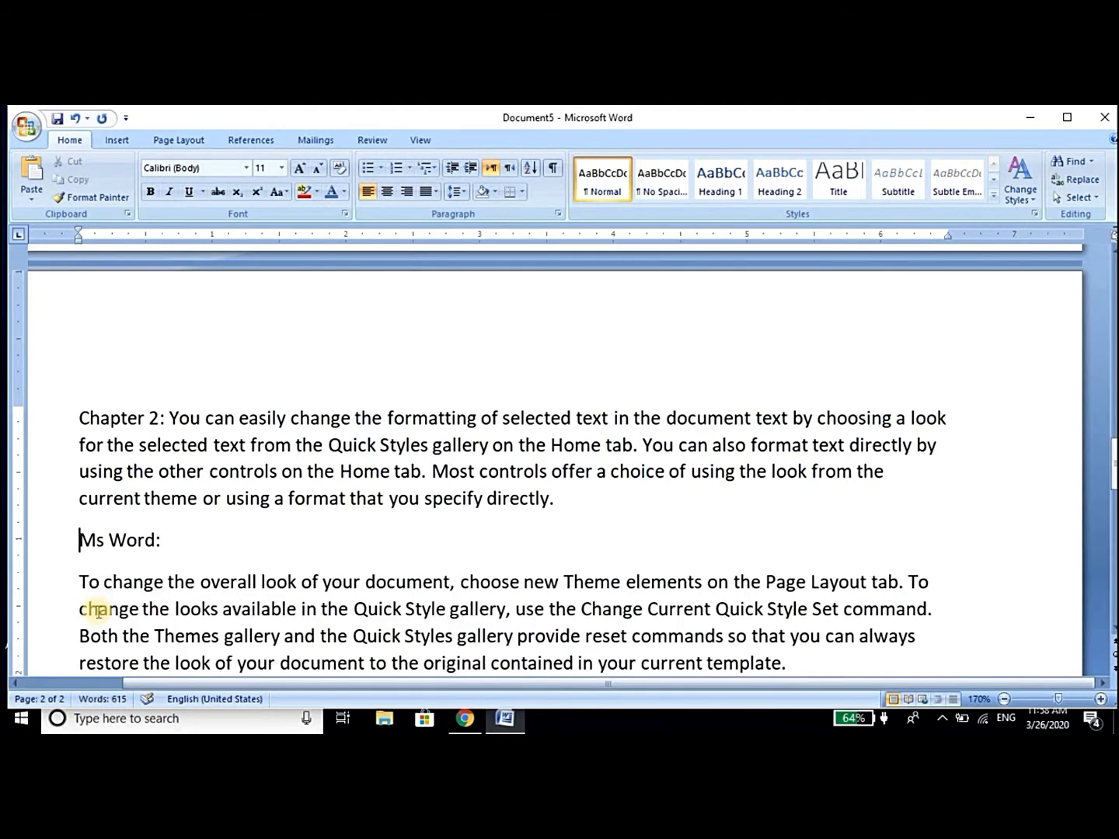
key("ctrl+Return")
Step: Add the line "Chapter 3:" above the "On the Insert tab" paragraph that follows the Ms Word section's first paragraph
key("Down")
key("Down")
key("Down")
key("Down")
key("Down")
key("Down")
key("Up")
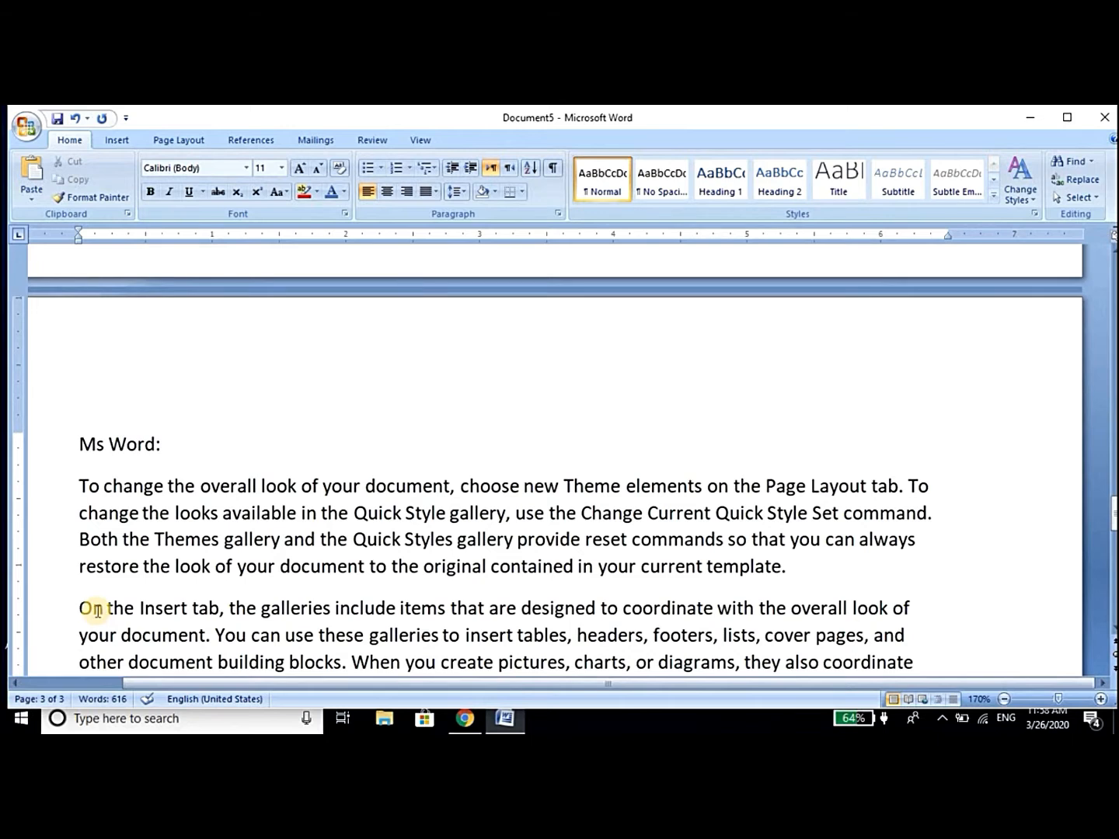
type("Chap")
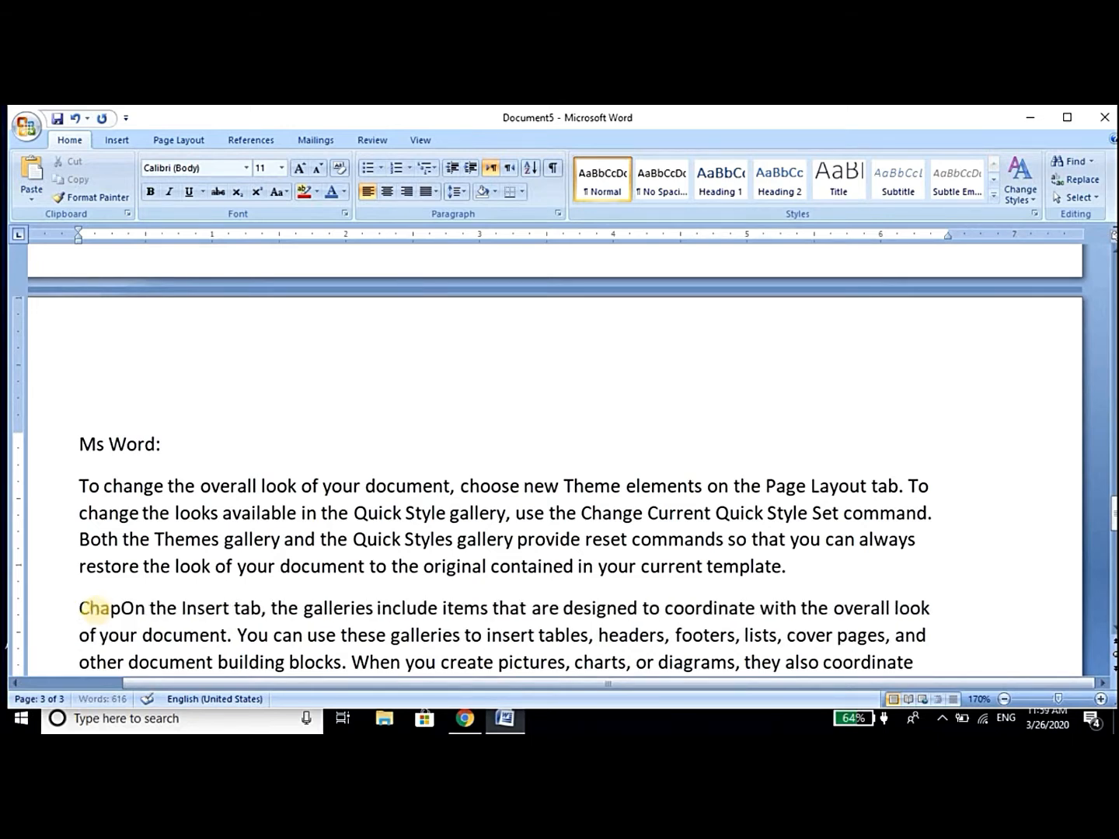
type("t")
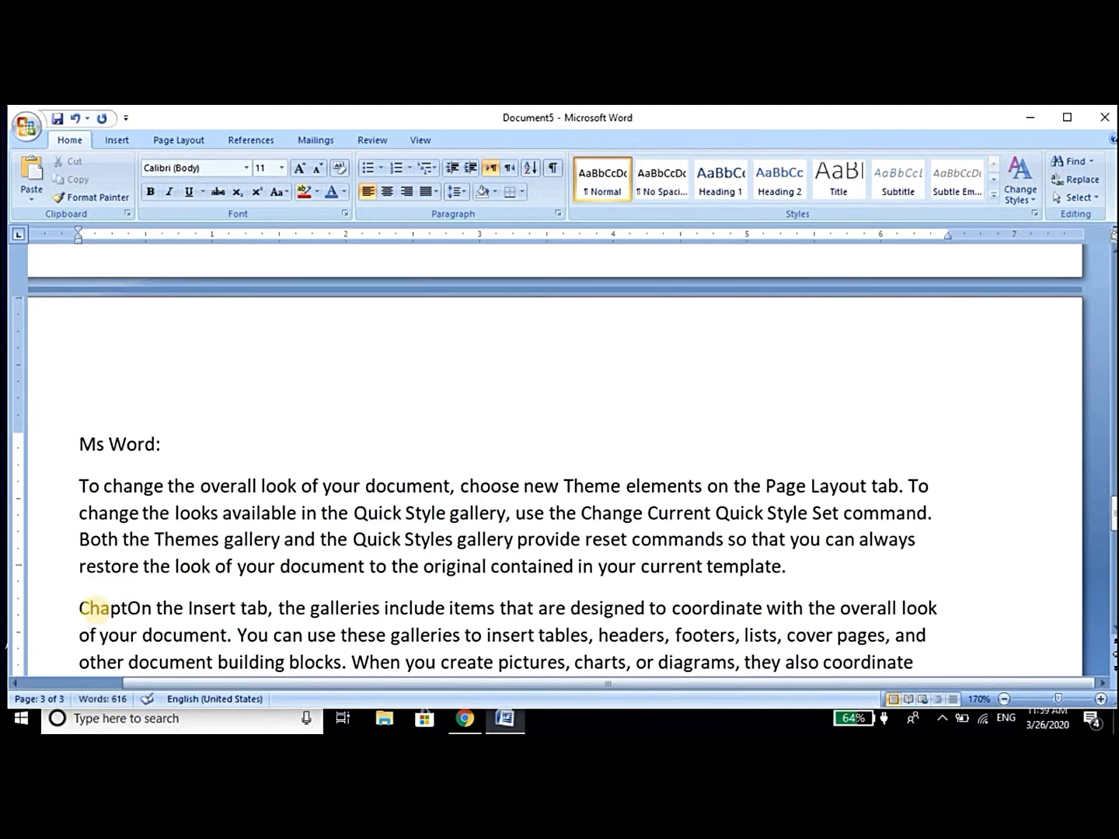
type("er ")
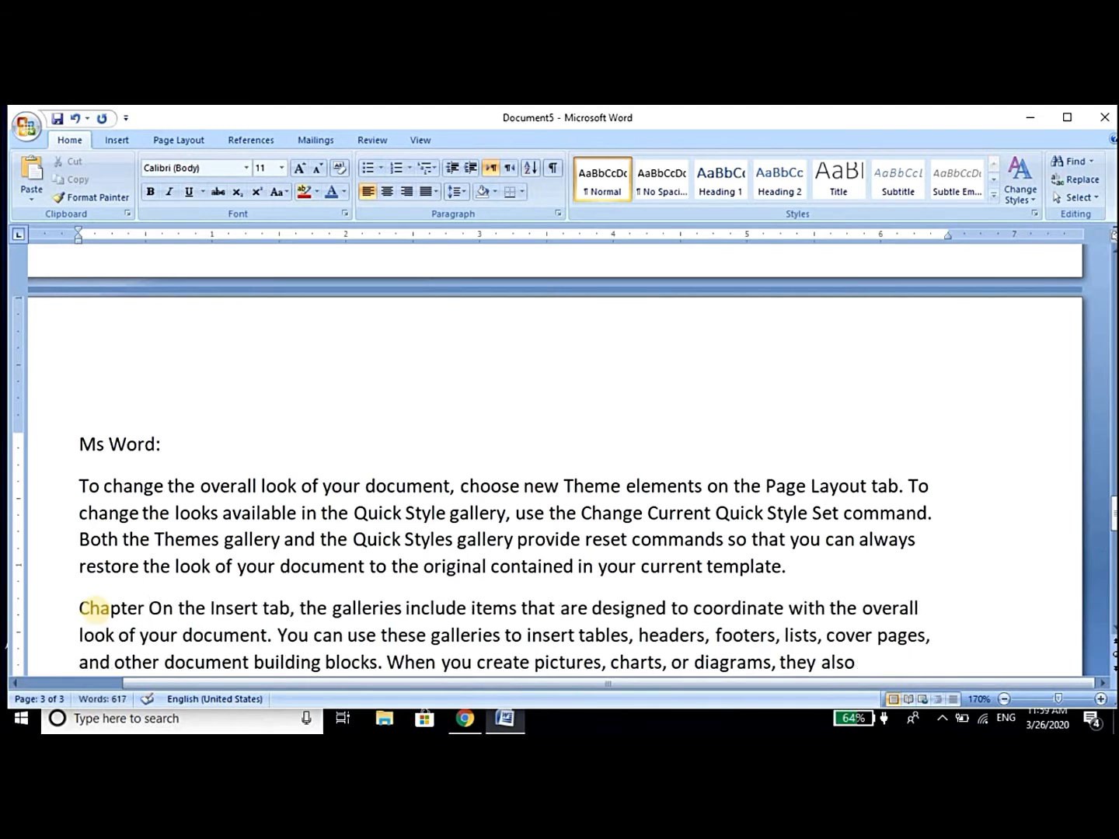
type("3:")
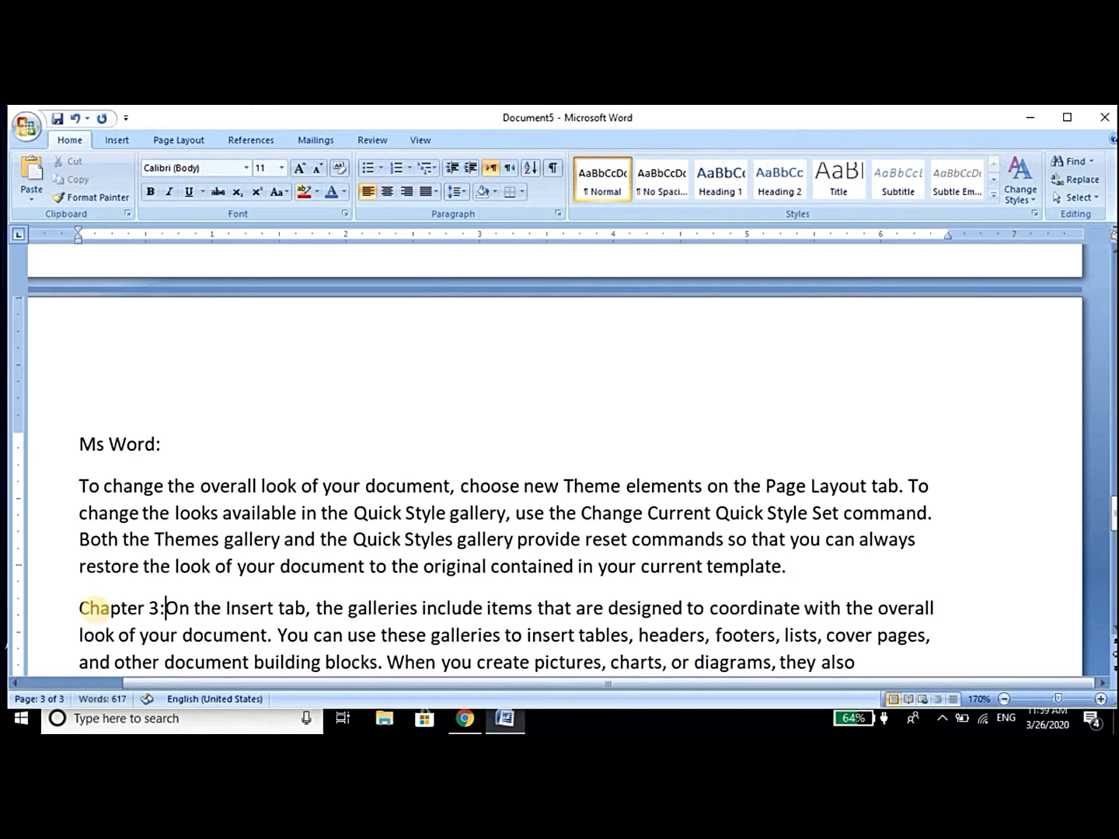
key("Return")
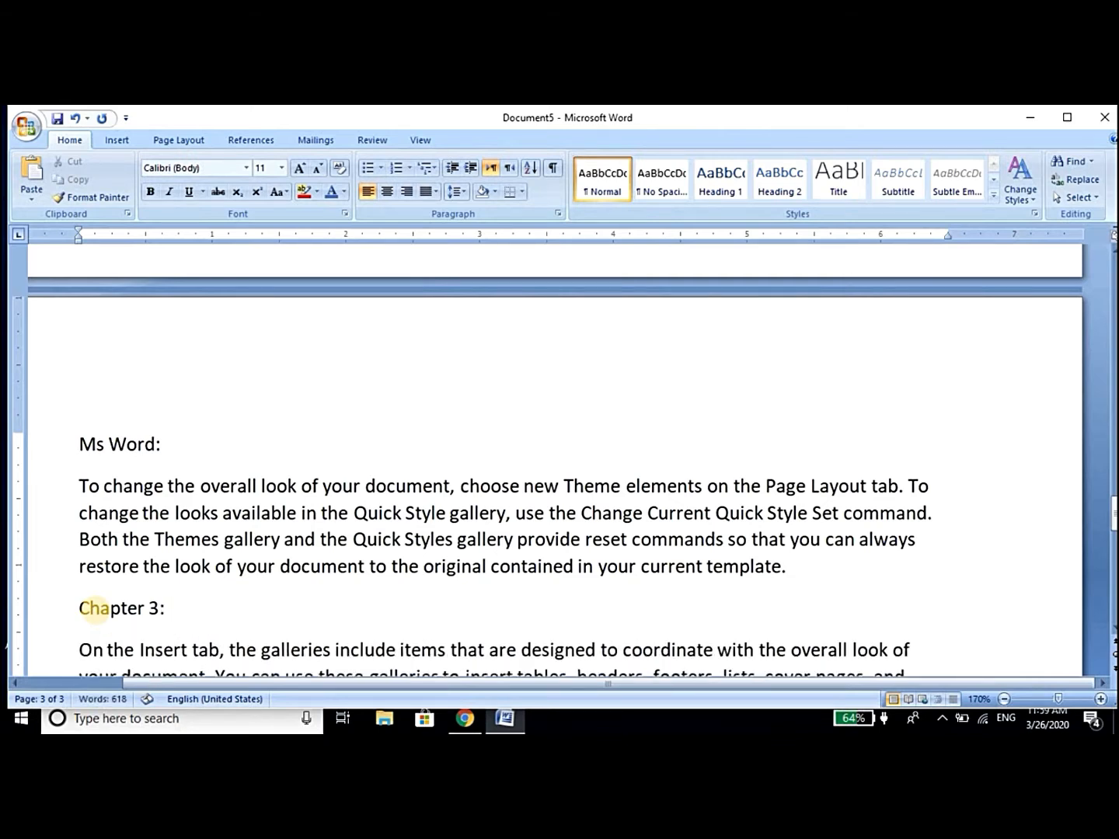
Step: Insert a page break before "Chapter 3:" so that it starts on a new page
key("Up")
key("Up")
key("ctrl+Return")
key("Down")
key("Down")
key("Down")
key("Down")
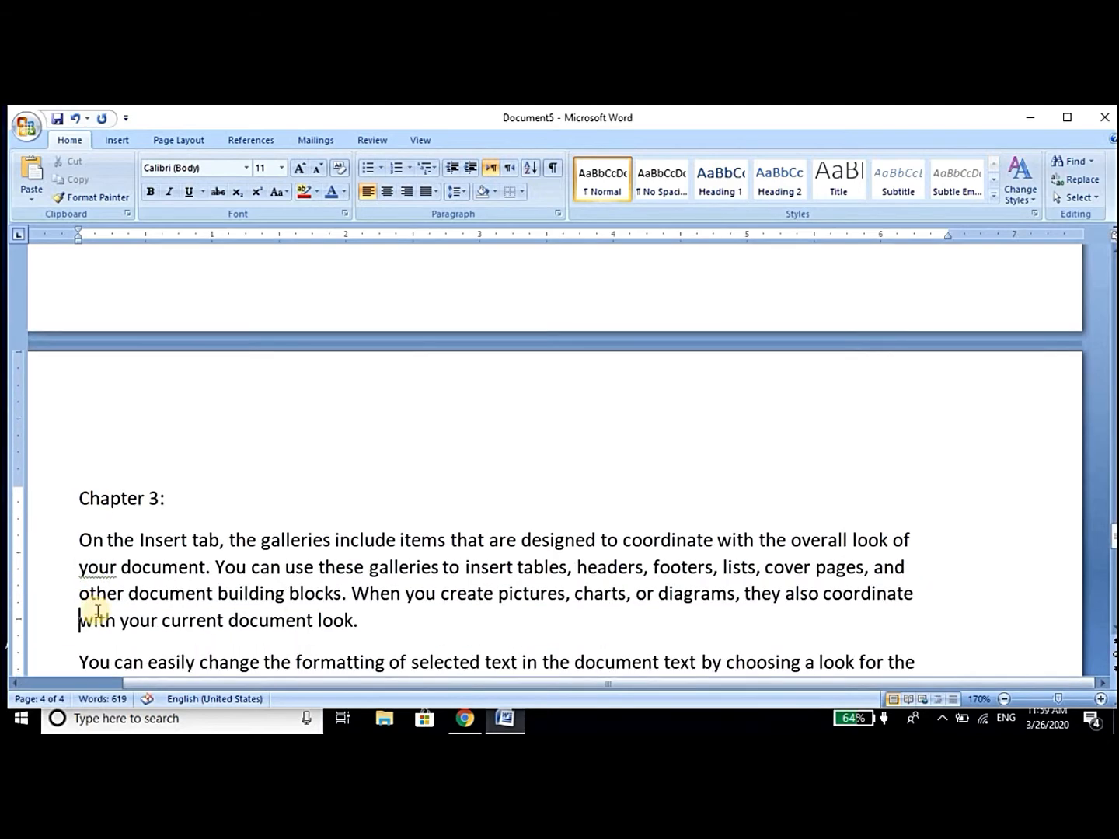
Step: Apply the Heading 1 style to the "Chapter 1:" line on the first page
key("Up")
key("Up")
key("Up")
key("Up")
key("Up")
key("Up")
key("Up")
key("Up")
key("Up")
key("Up")
key("Up")
key("Up")
key("Up")
key("Up")
key("Up")
key("Up")
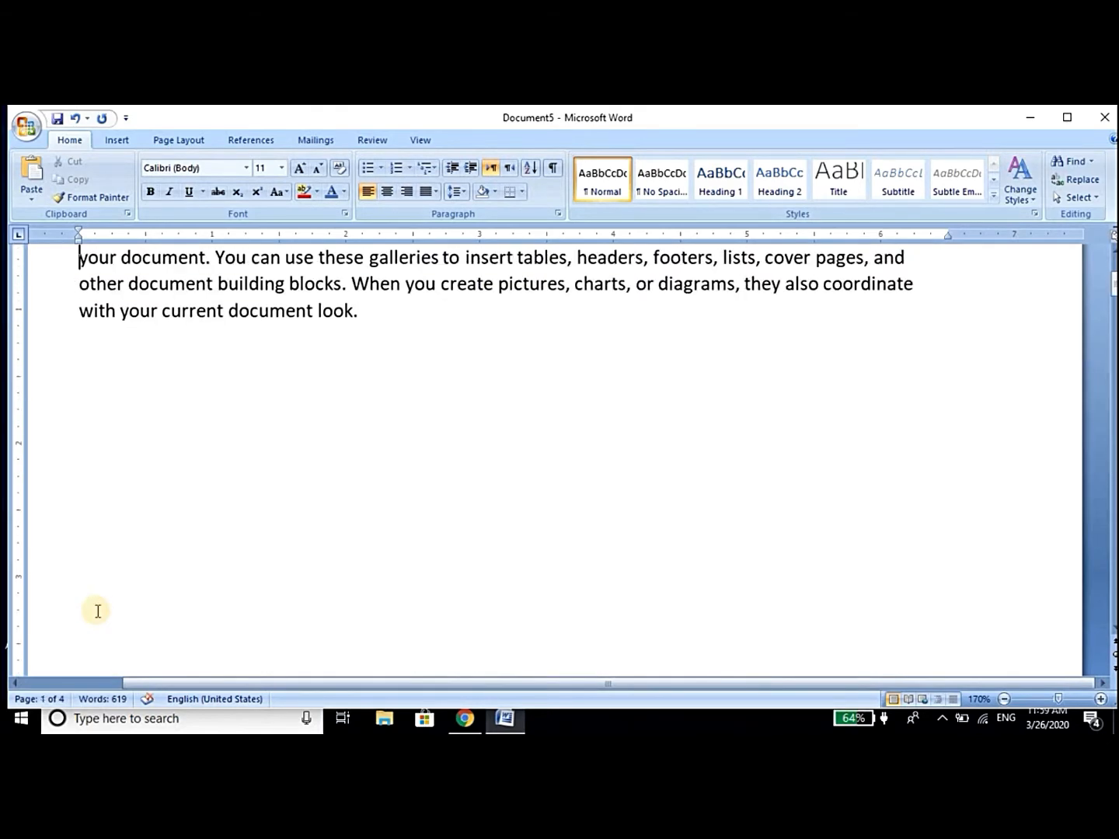
key("Up")
key("Up")
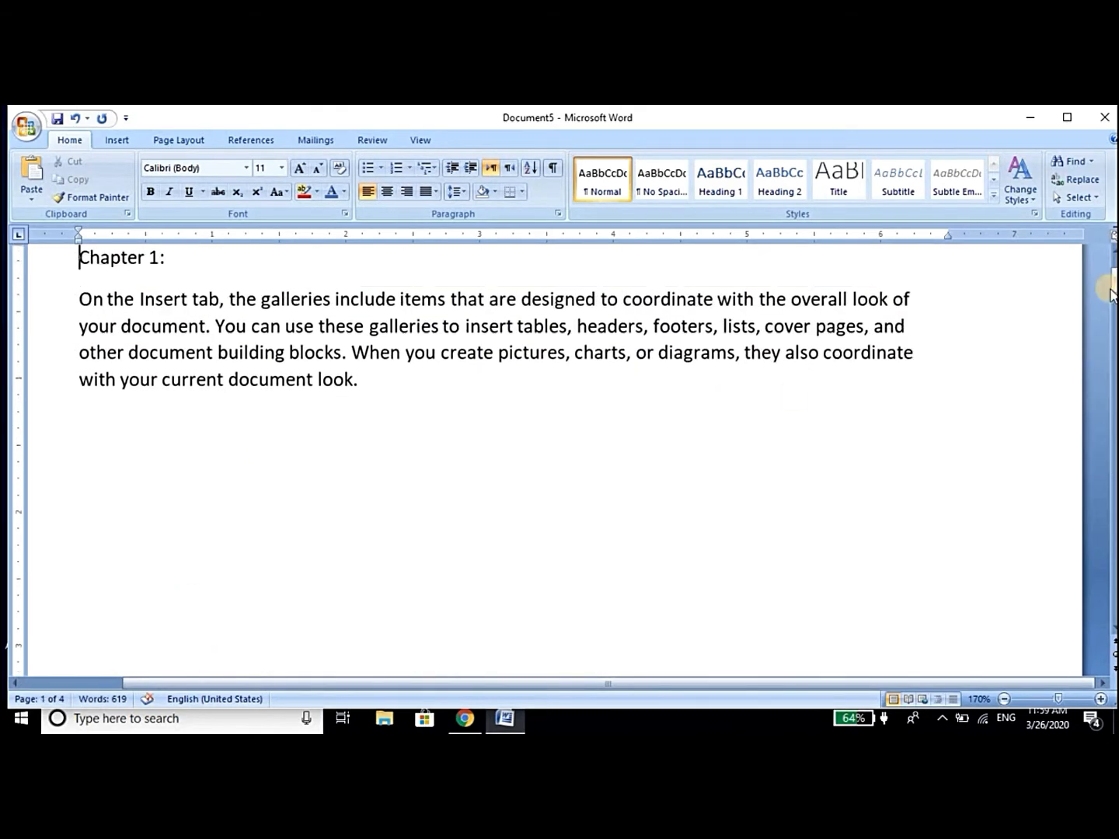
left_click(1112, 252)
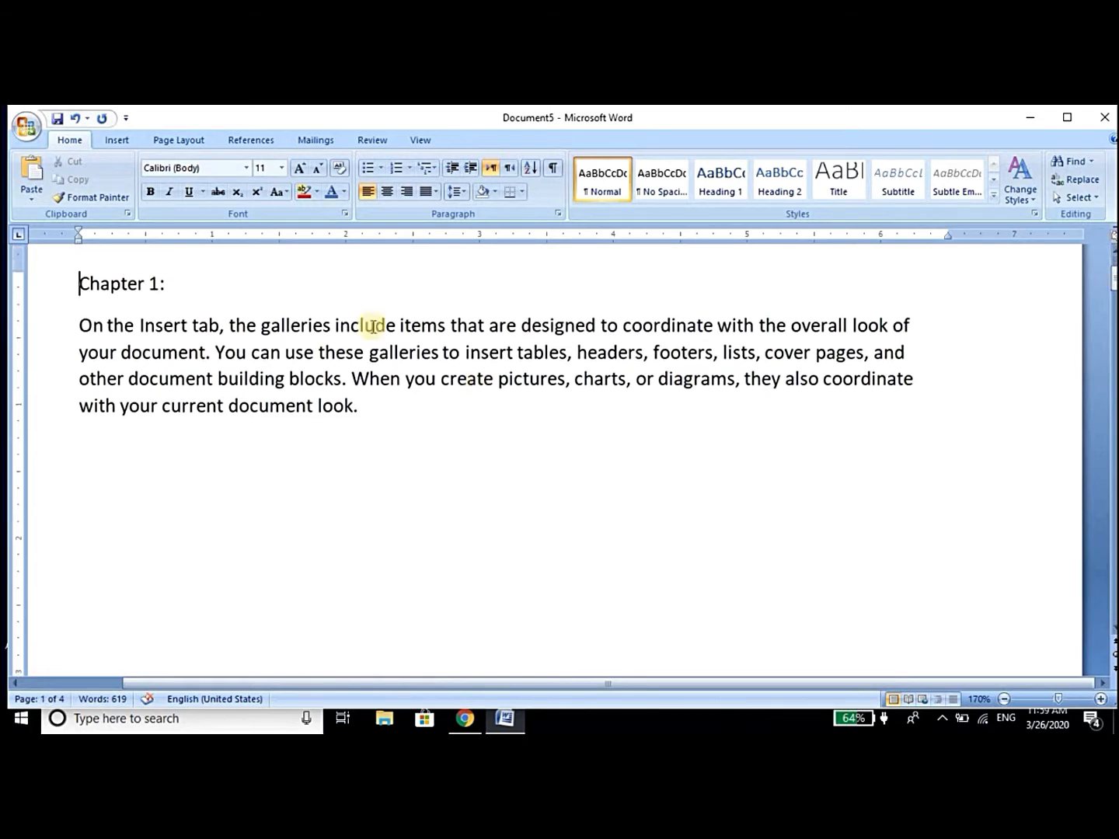
left_click(187, 293)
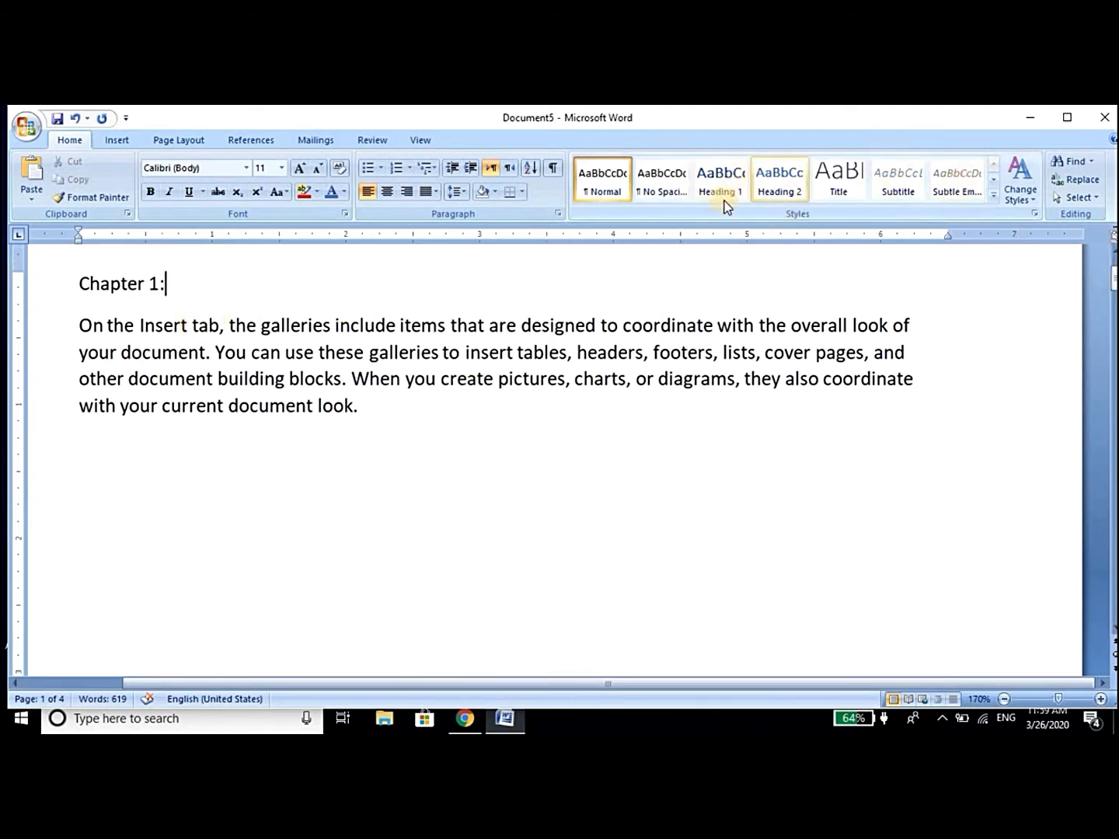
triple_click(178, 286)
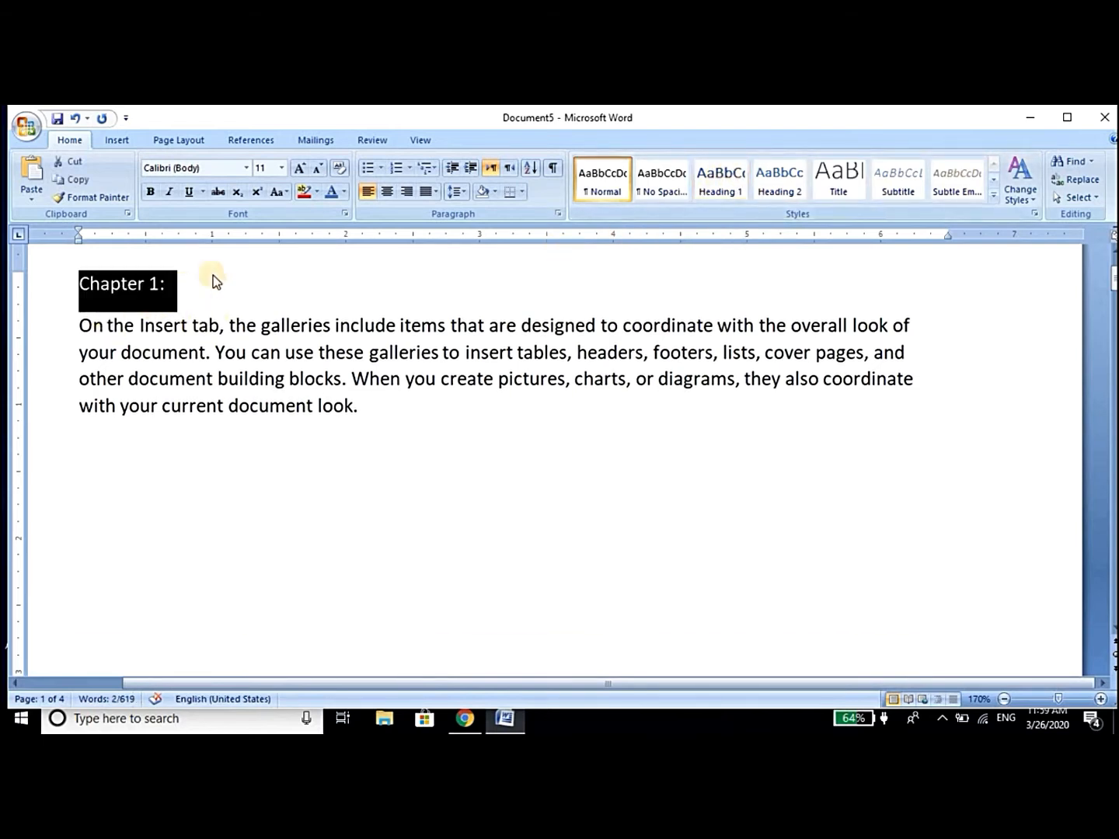
left_click(732, 190)
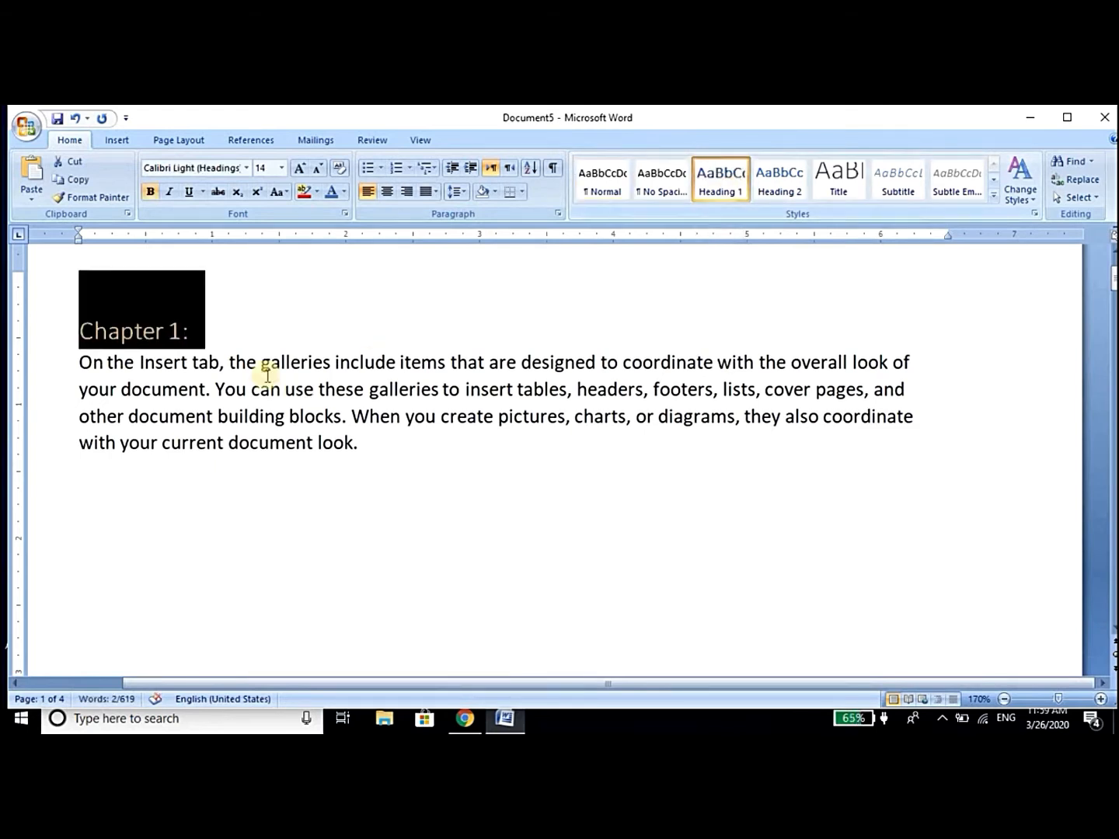
left_click(208, 331)
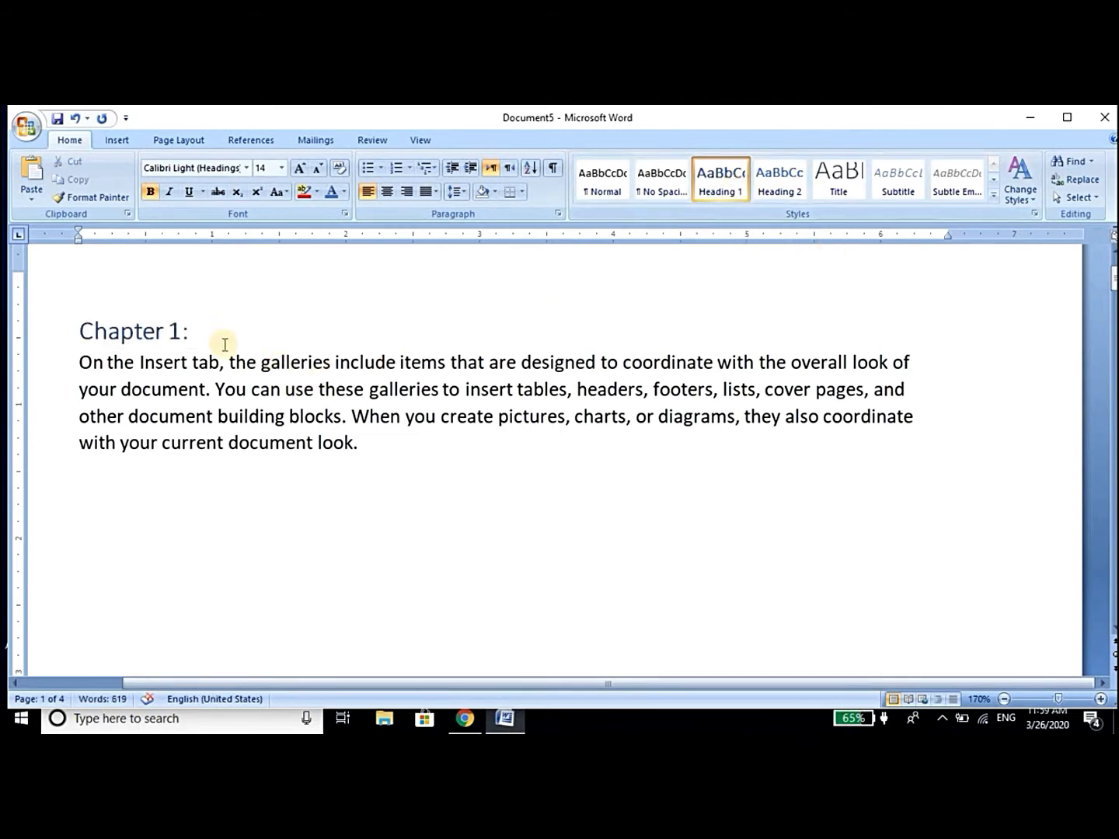
Step: Split "Chapter 2:" from its paragraph so that it stands on its own line
key("Down")
key("Down")
key("Down")
key("Down")
key("Down")
key("Down")
key("Down")
key("Down")
key("Down")
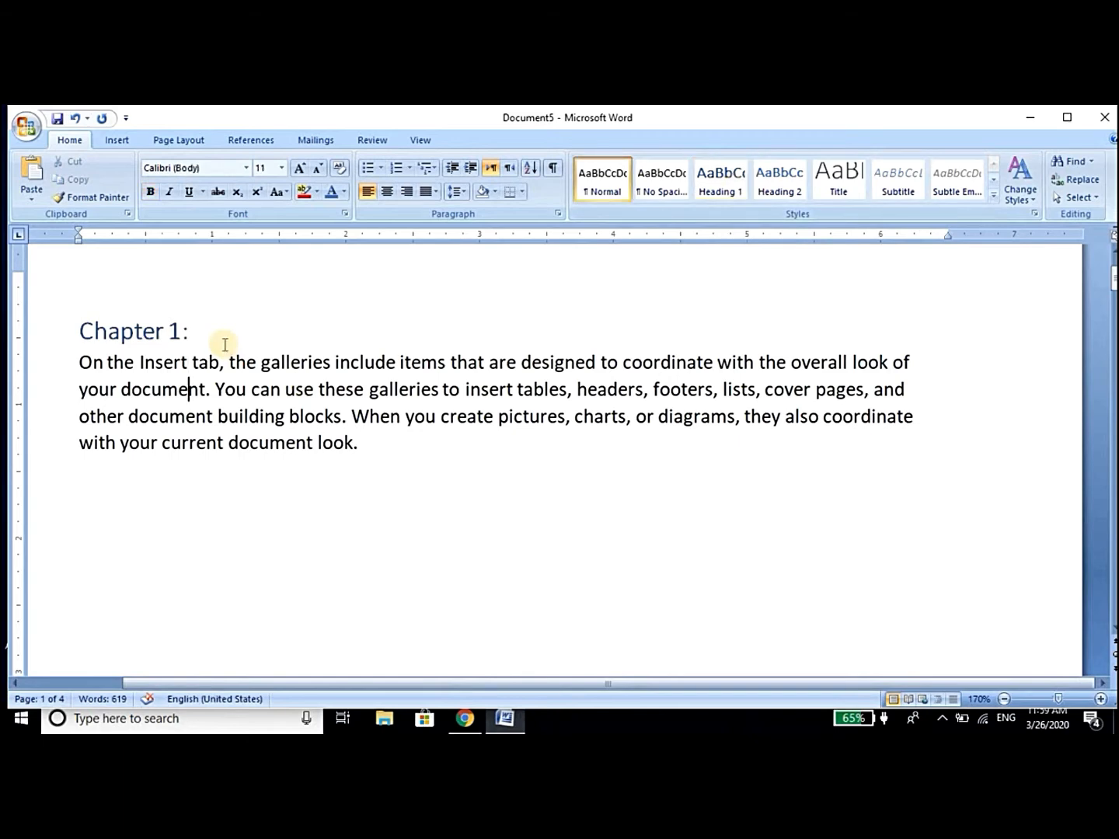
key("Up")
key("Up")
key("Up")
key("Left")
key("Left")
key("Return")
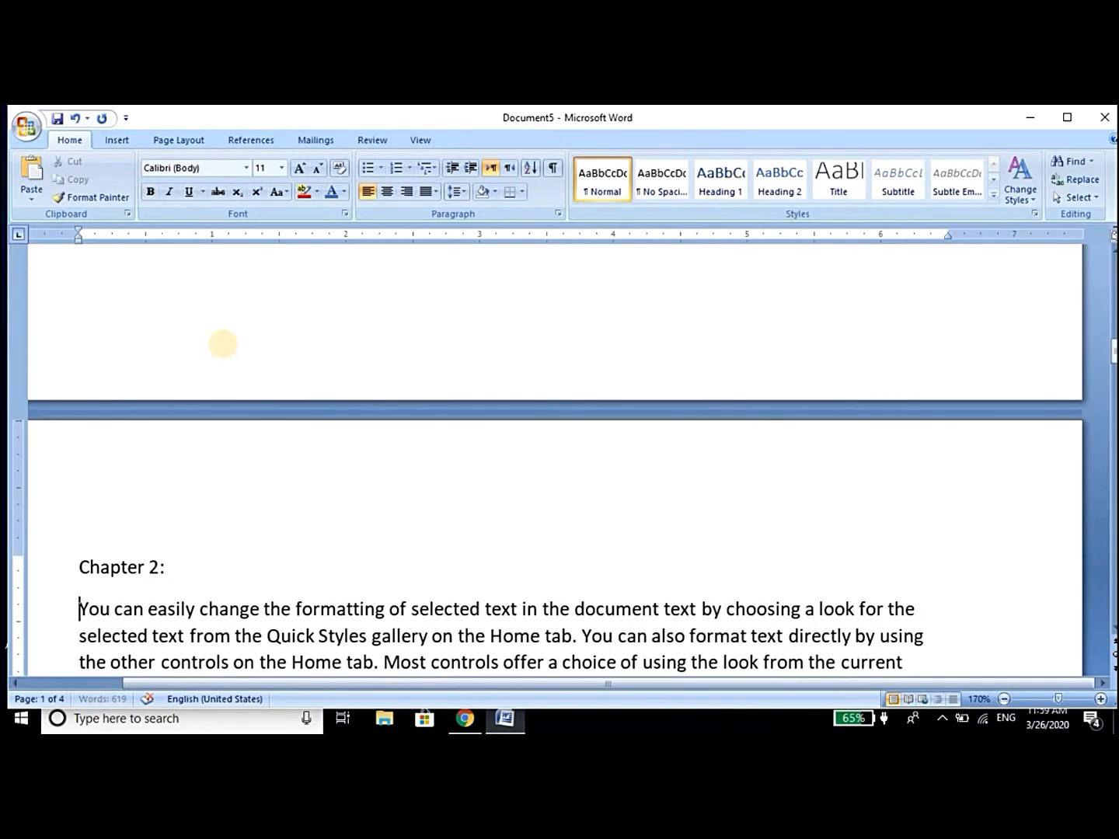
Step: Apply the Heading 1 style to the "Chapter 2:" line
key("Up")
key("shift+End")
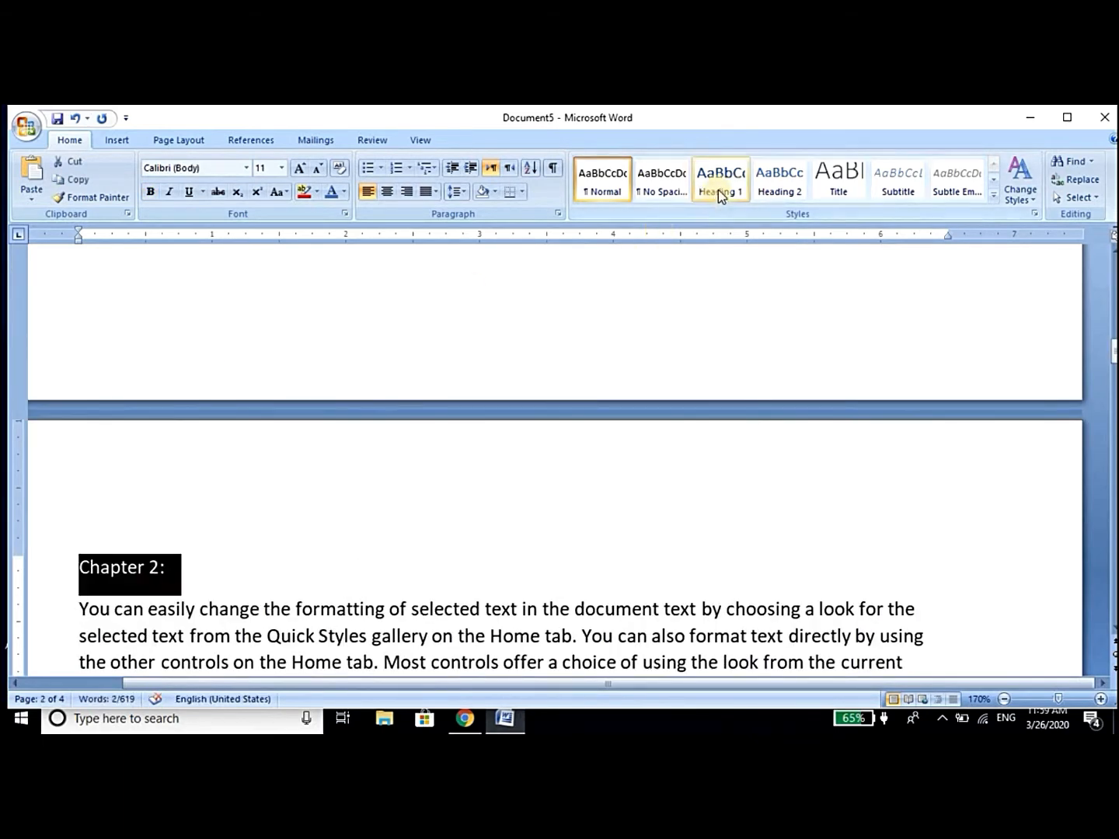
left_click(717, 189)
left_click(717, 189)
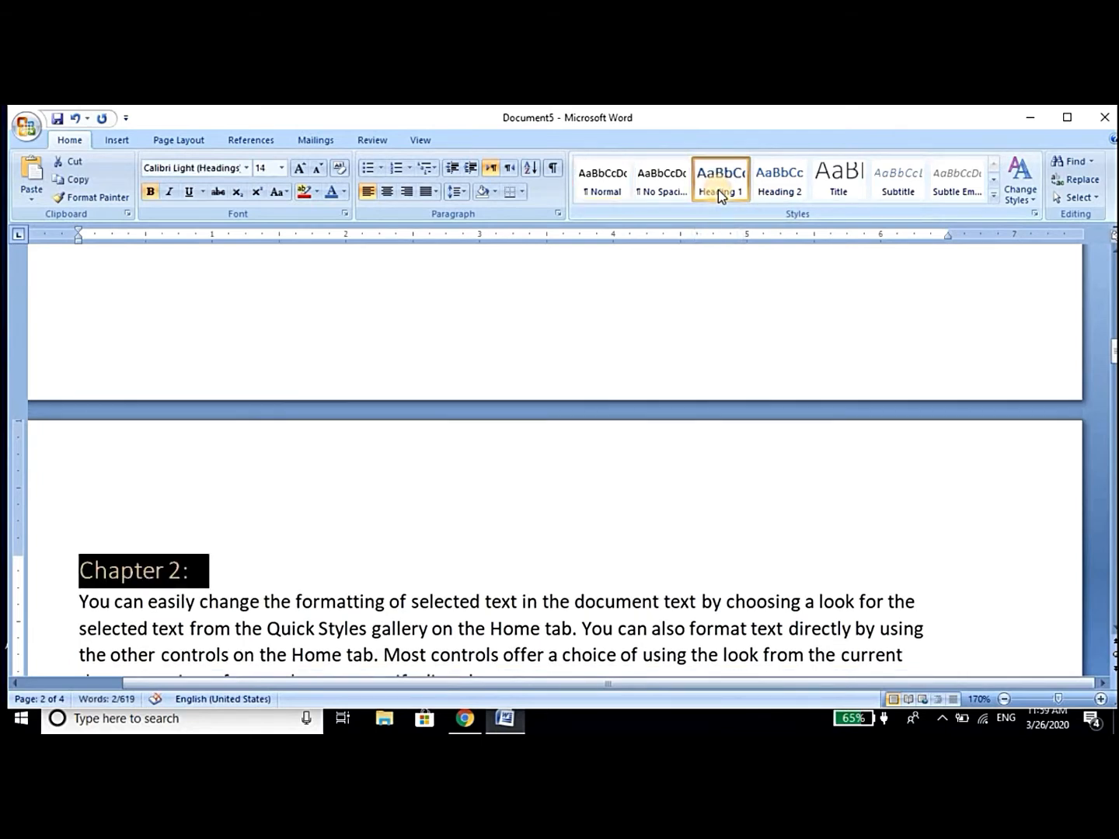
left_click(221, 594)
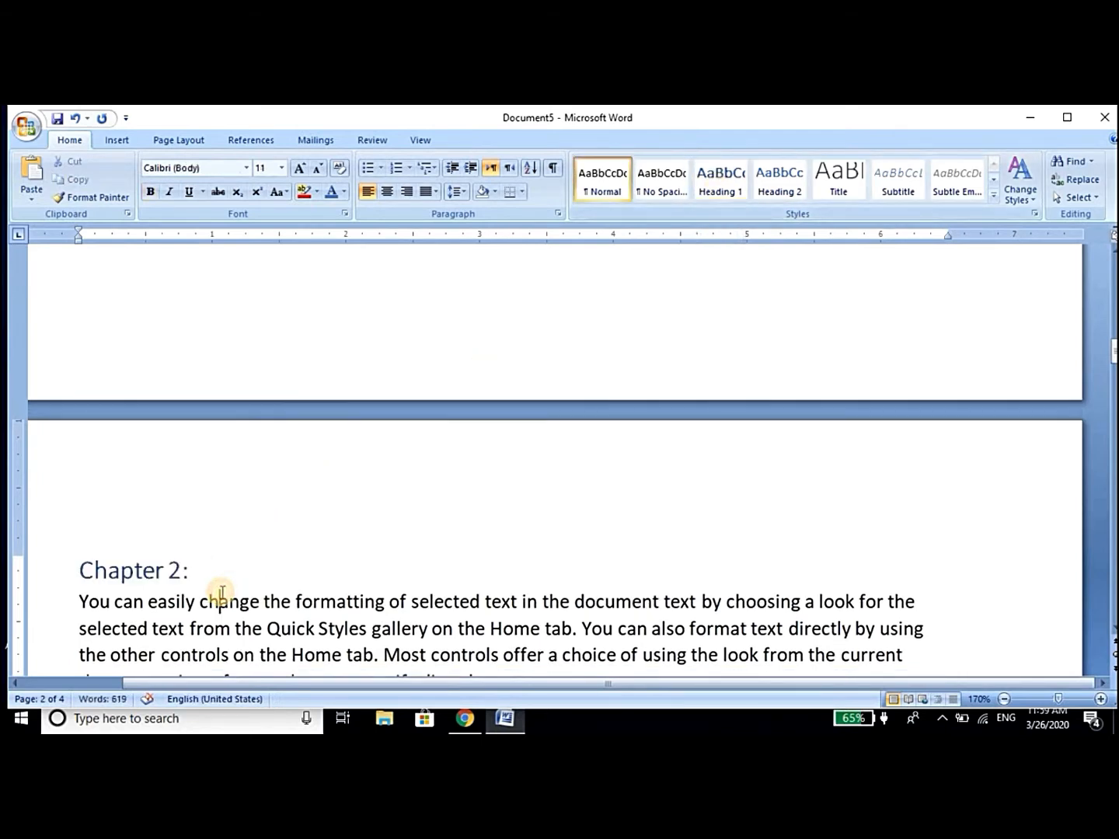
Step: Apply the Heading 1 style to the "Ms Word:" line on the third page
key("Down")
key("Down")
key("Down")
key("Down")
key("Down")
key("Down")
key("Up")
key("Up")
key("Down")
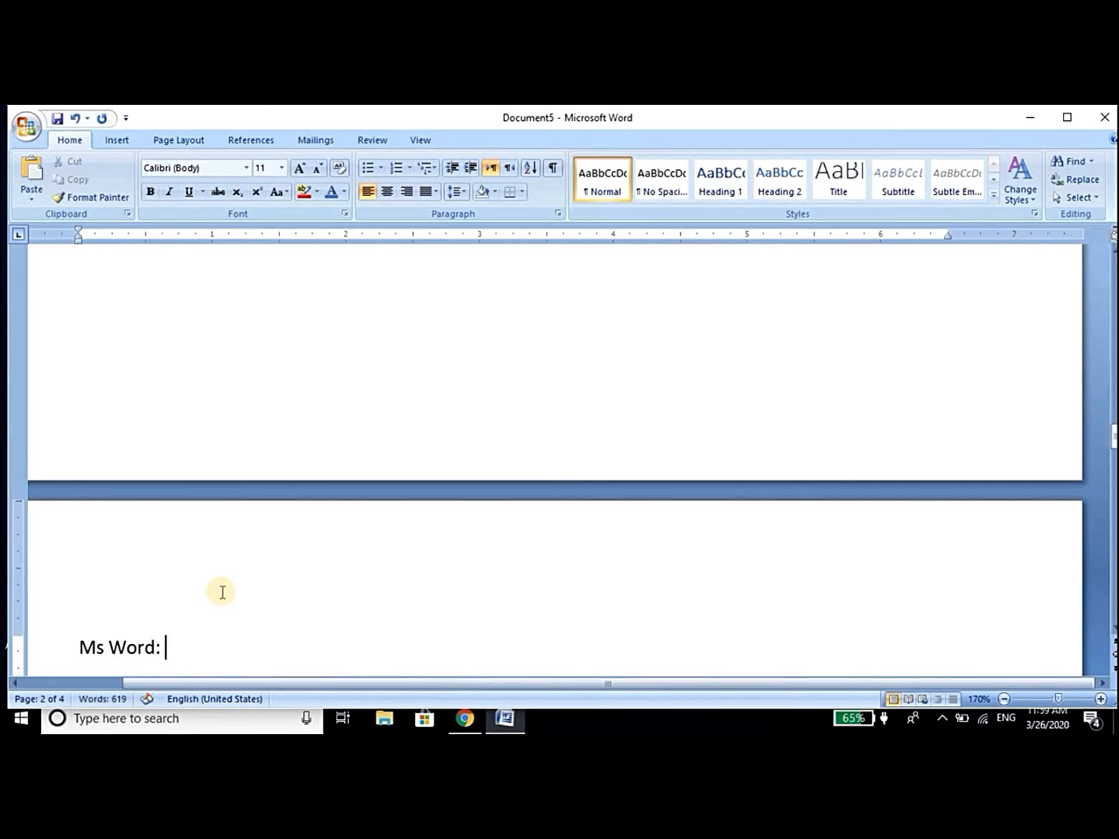
key("shift+Home")
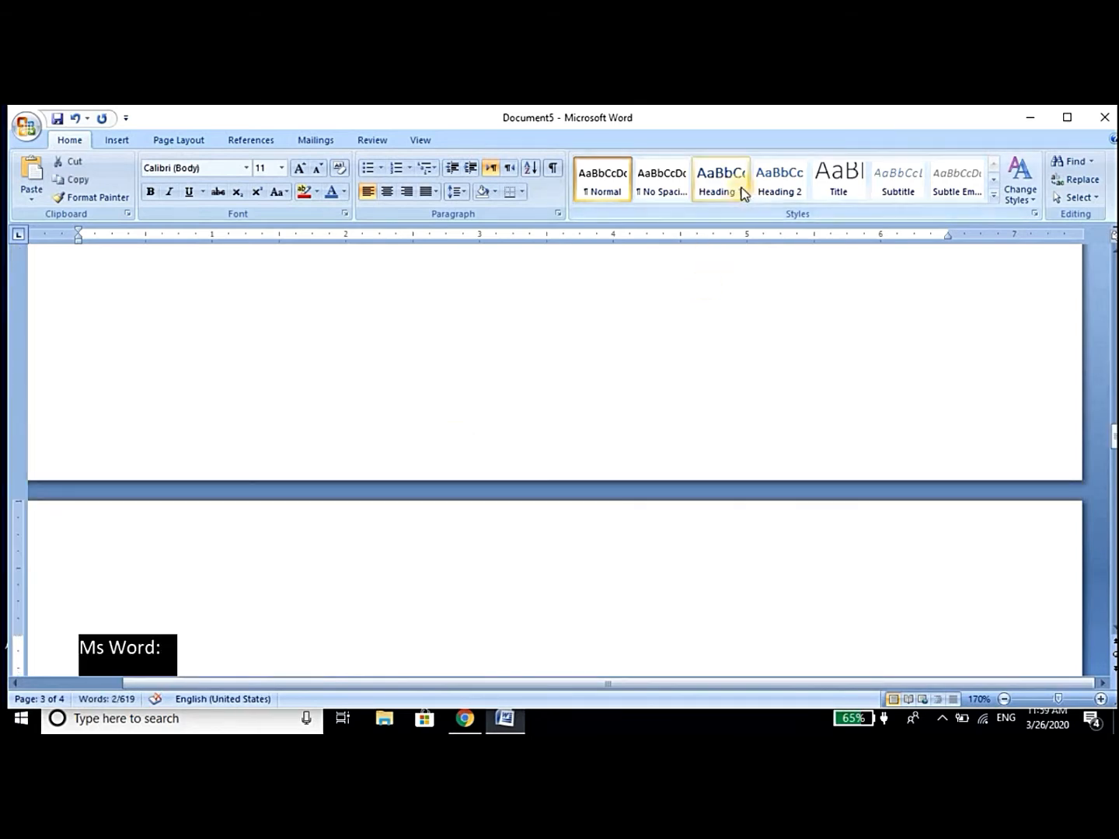
left_click(742, 193)
left_click(241, 635)
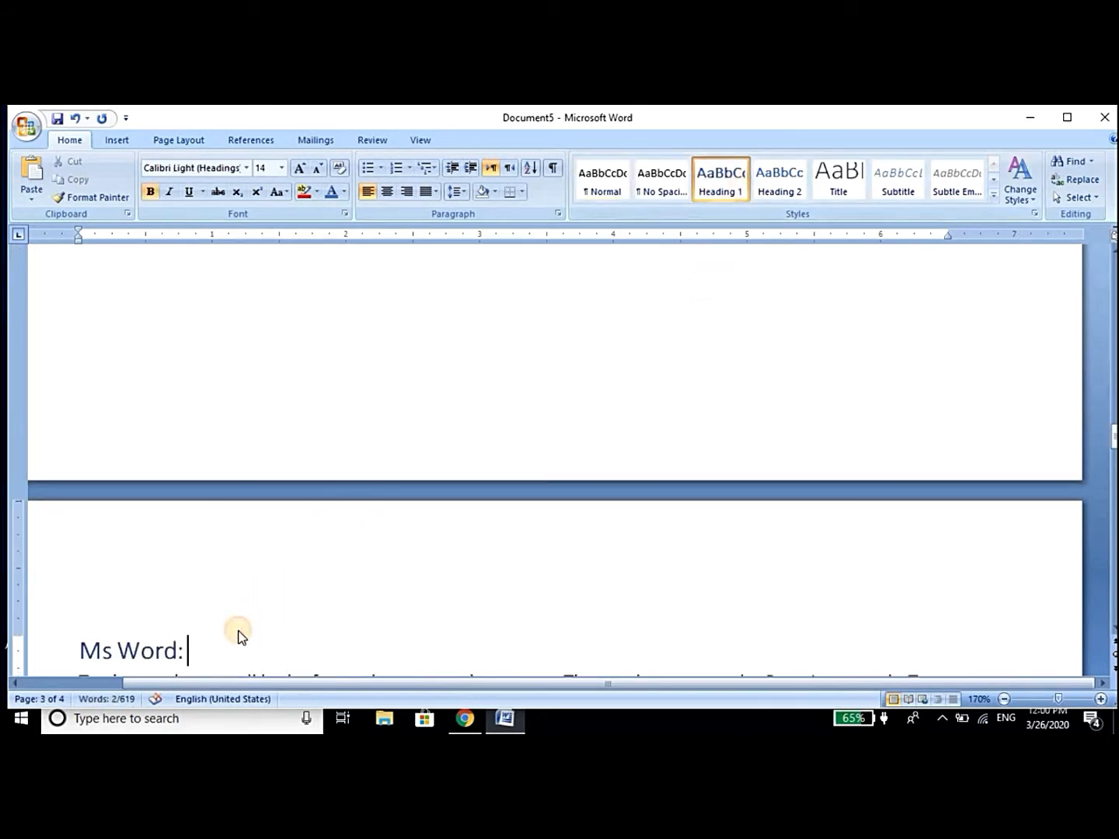
Step: Apply the Heading 1 style to the "Chapter 3:" line on the fourth page
key("Down")
key("Down")
key("Down")
key("Down")
key("Down")
key("Down")
key("Down")
key("Down")
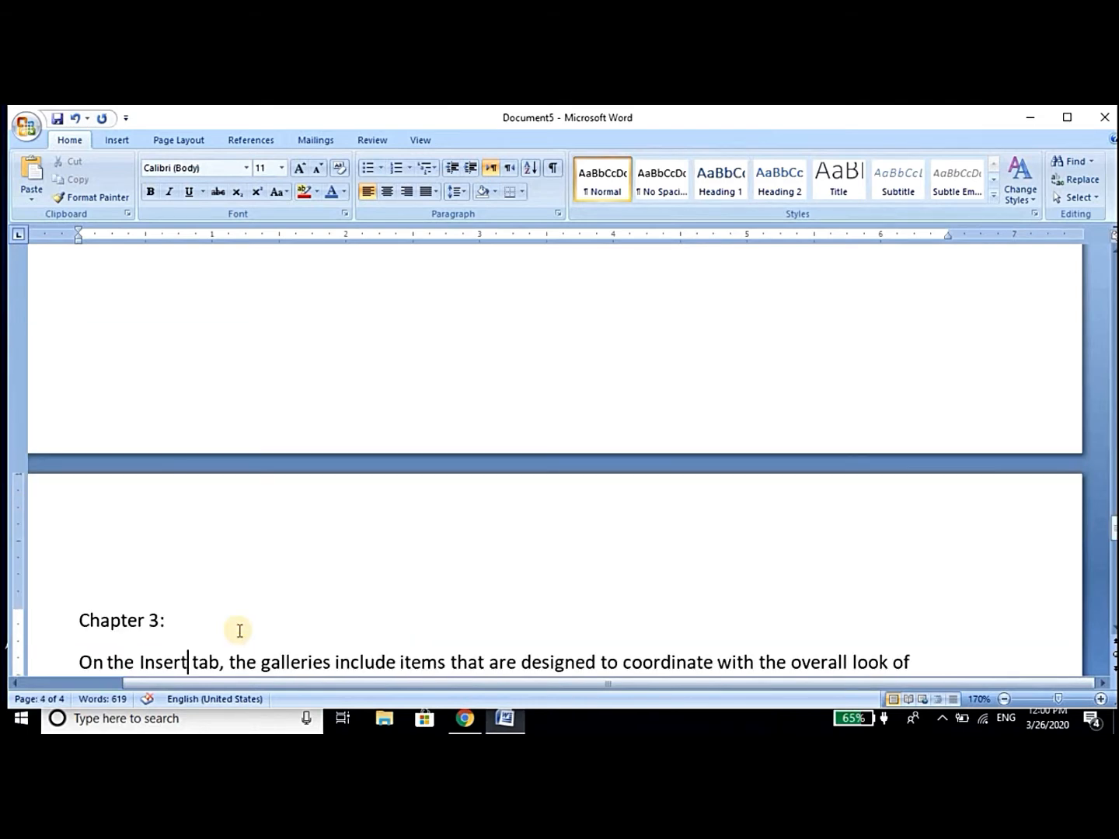
triple_click(239, 631)
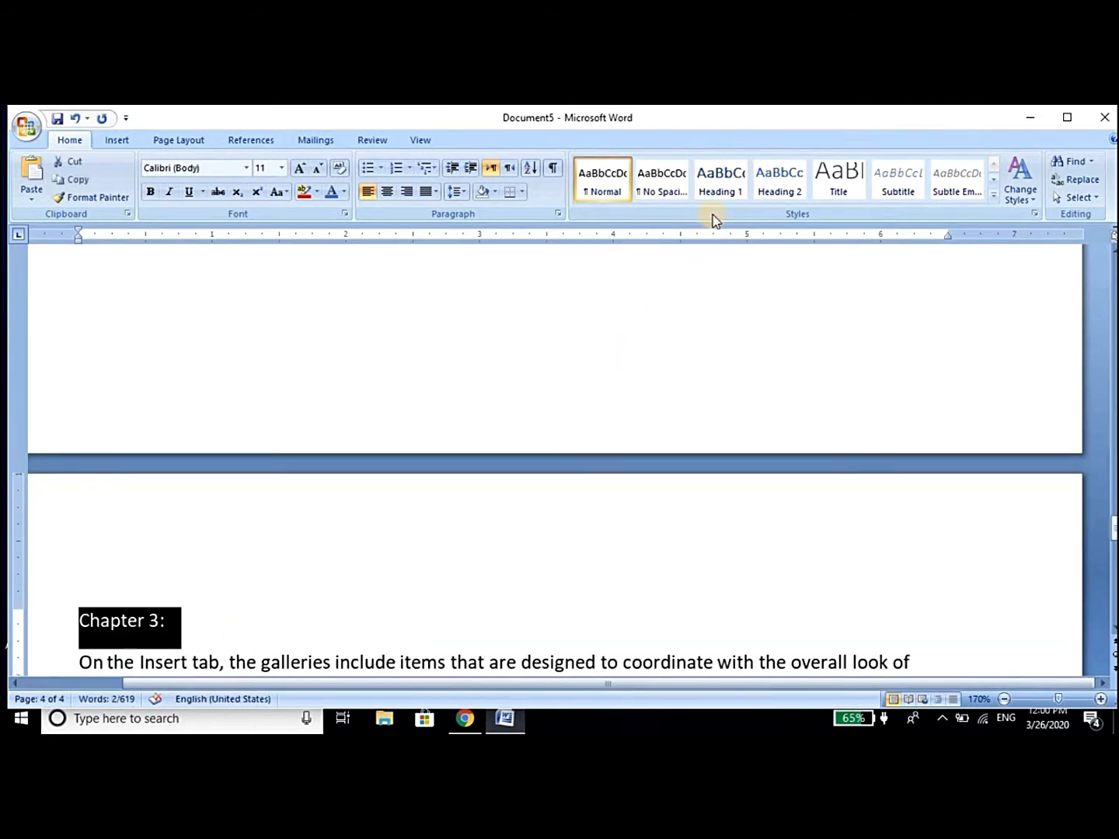
left_click(723, 193)
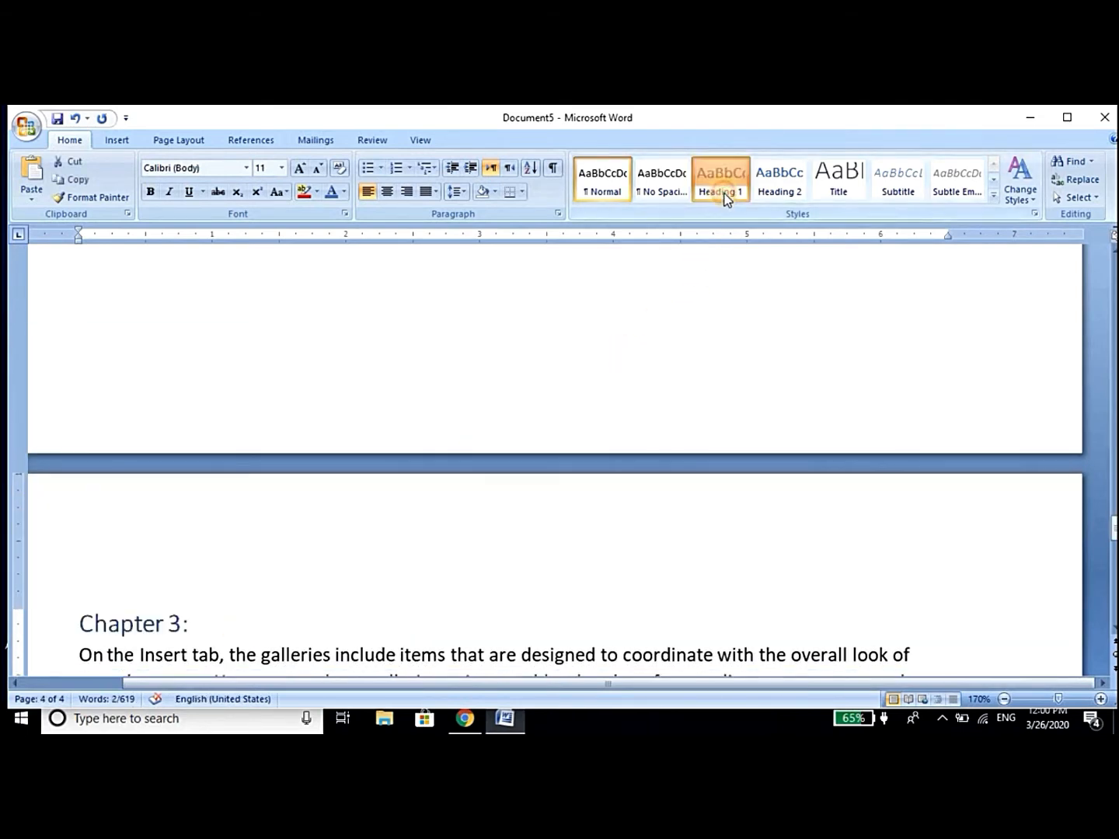
left_click(265, 618)
Step: Review the text under "Chapter 3:" and go back through the formatted titles to "Chapter 1:" on the first page
key("Down")
key("Down")
key("Down")
key("Down")
key("Down")
key("Up")
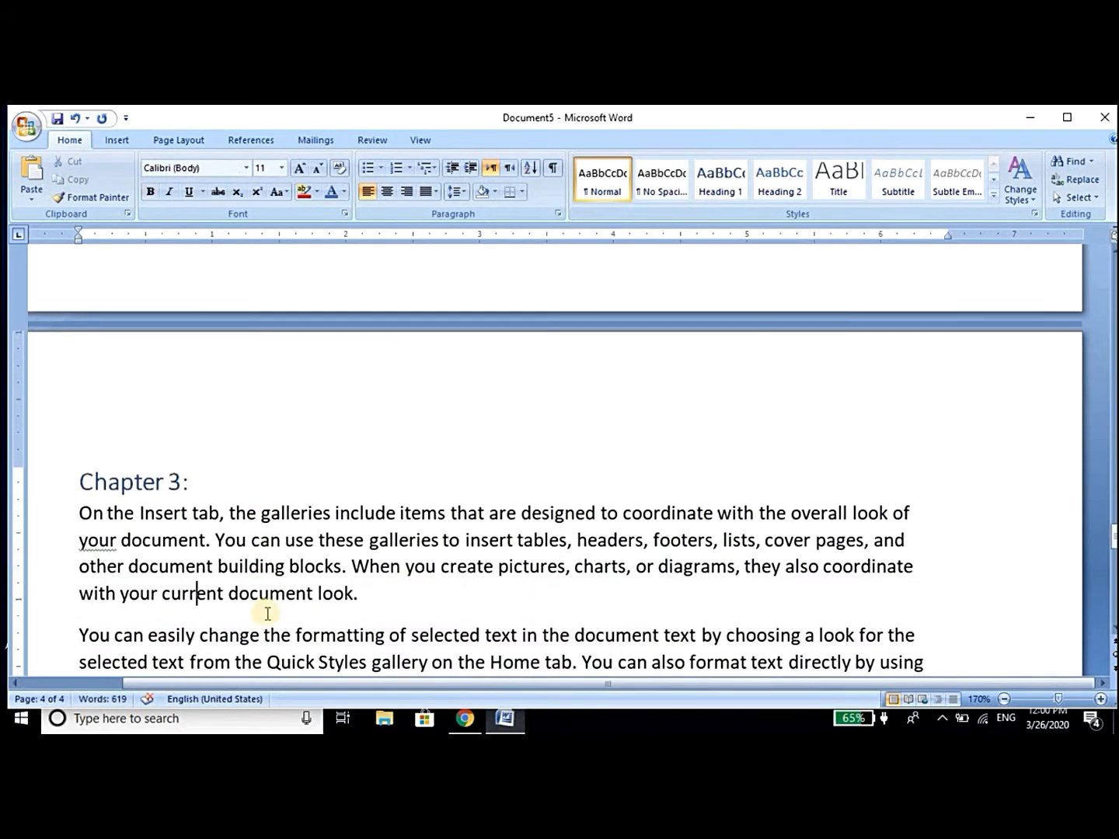
key("Up")
key("Up")
key("Up")
key("Up")
key("Home")
key("Up")
key("Up")
key("Up")
key("Up")
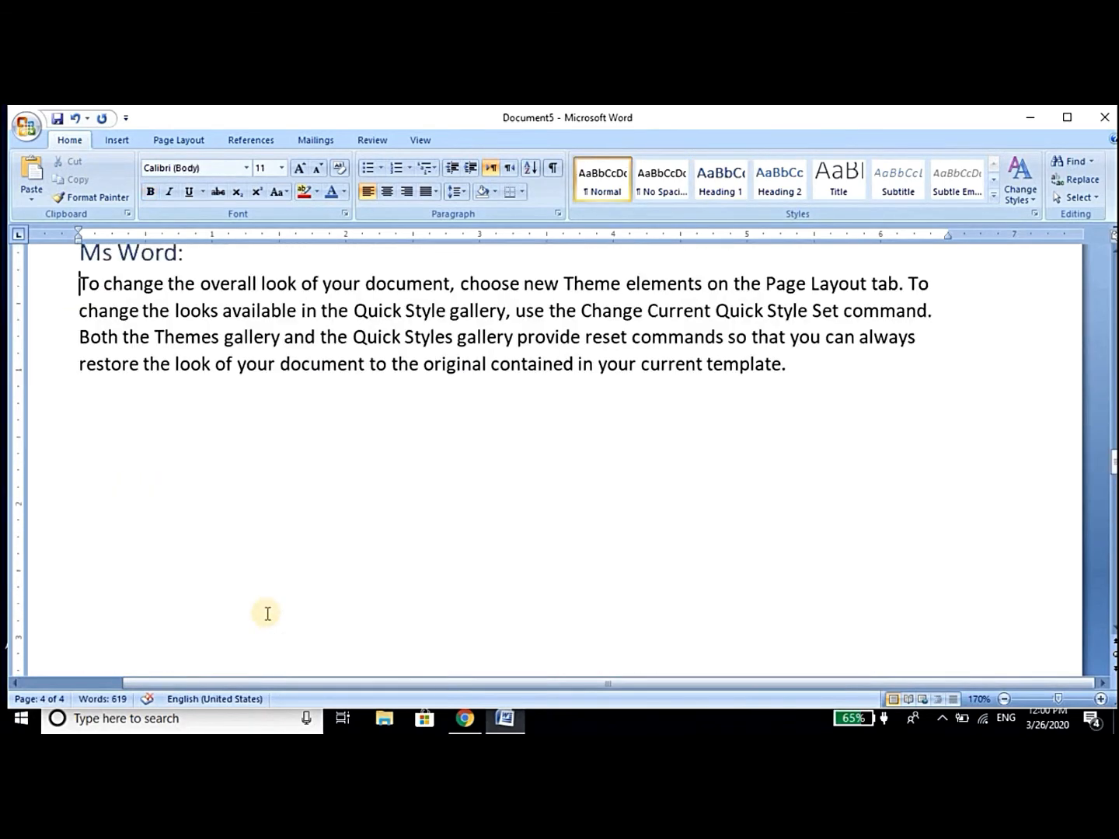
key("Up")
key("Up")
key("Up")
key("Up")
key("Up")
key("Up")
key("Up")
key("Up")
key("Up")
key("Up")
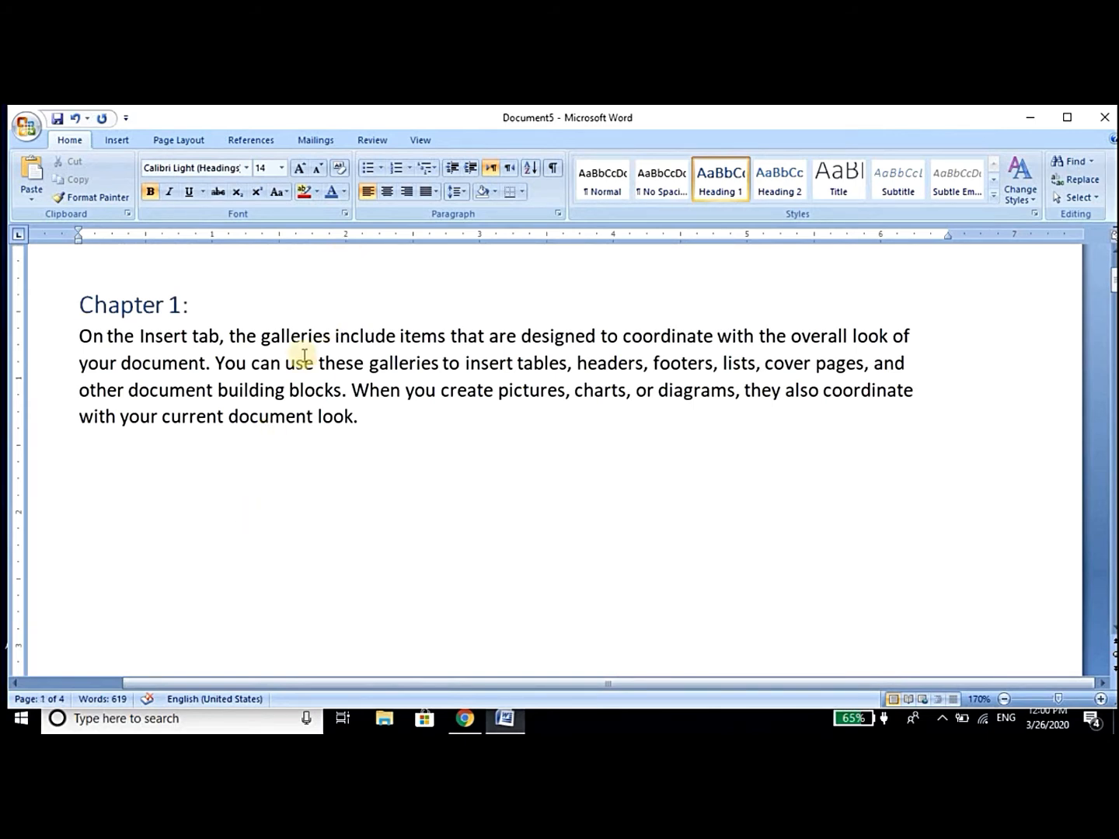
Step: Show the Document Map and use it to jump to the "Ms Word:" heading
left_click(417, 140)
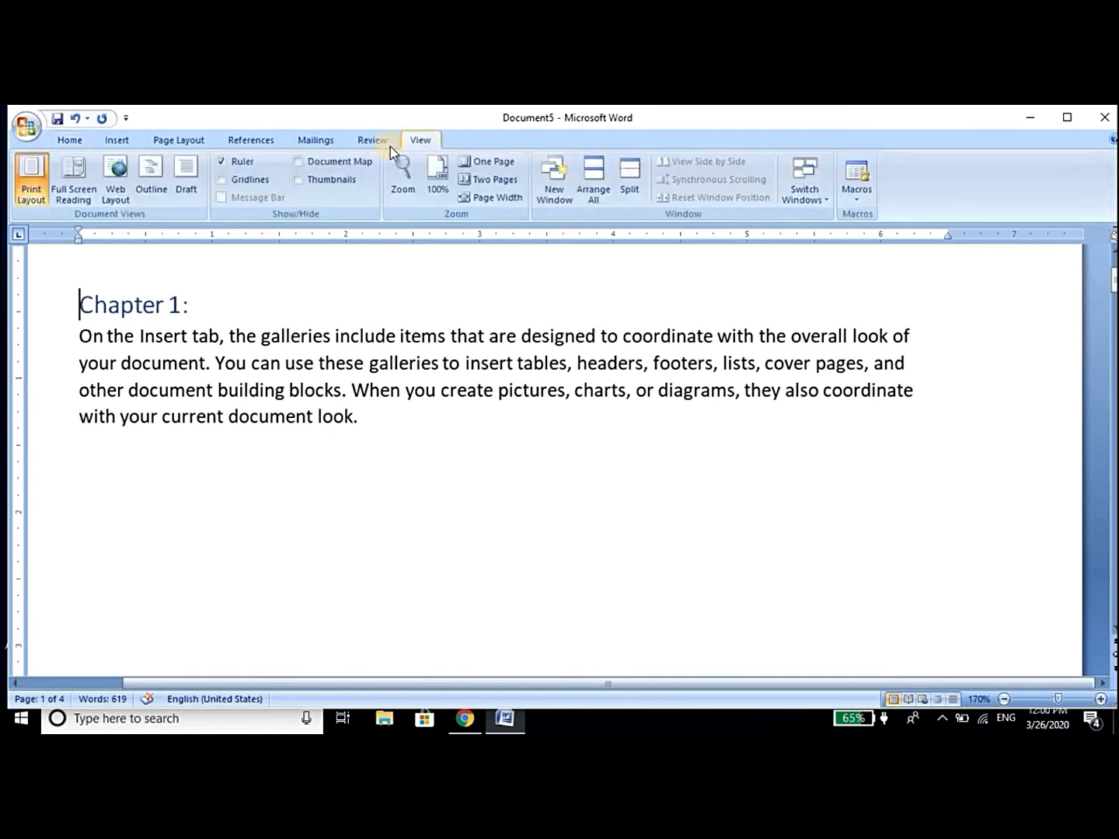
left_click(297, 160)
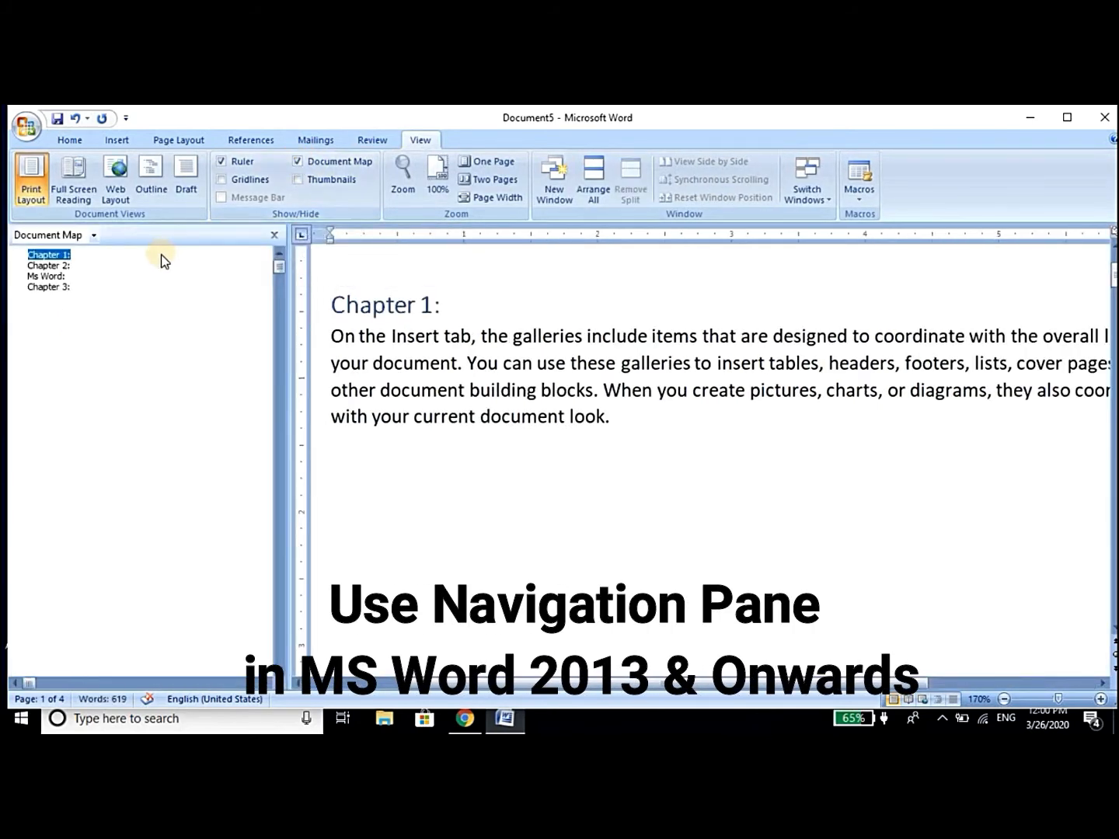
left_click(51, 276)
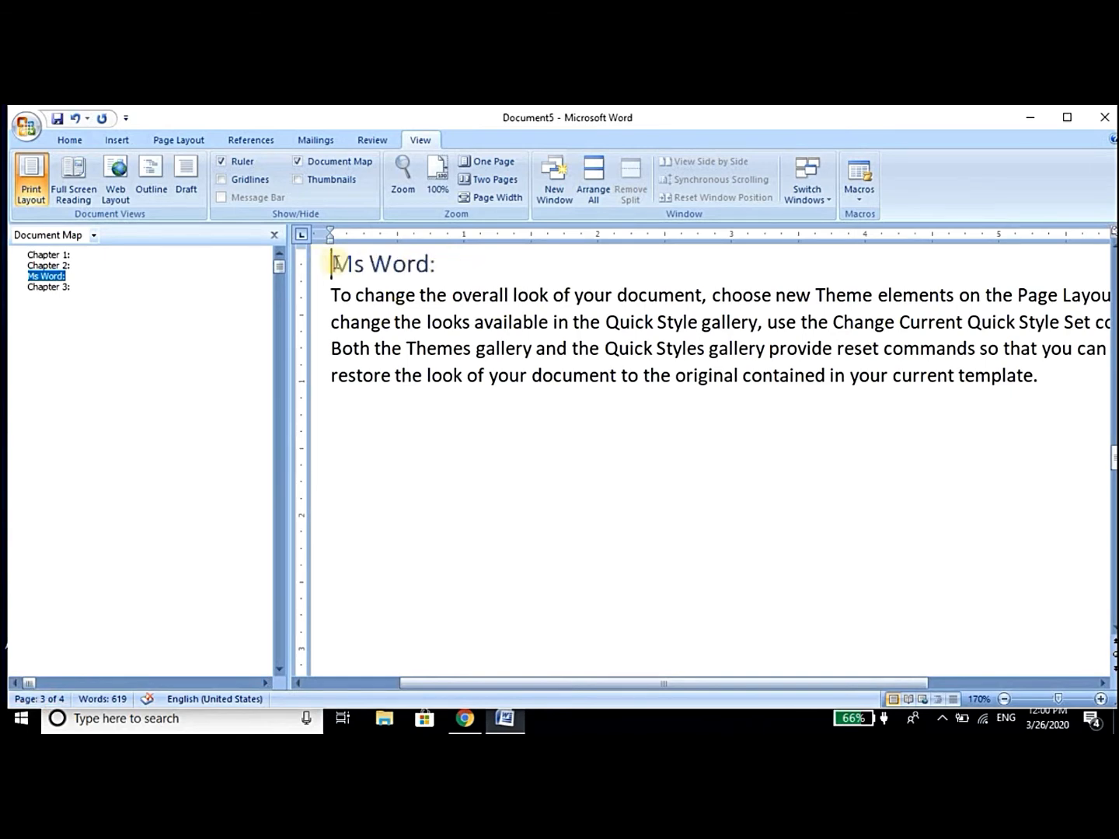
left_click(48, 276)
Step: Jump through the headings "Chapter 2:", "Chapter 3:", "Ms Word:" and "Chapter 1:" using the Document Map
left_click(46, 265)
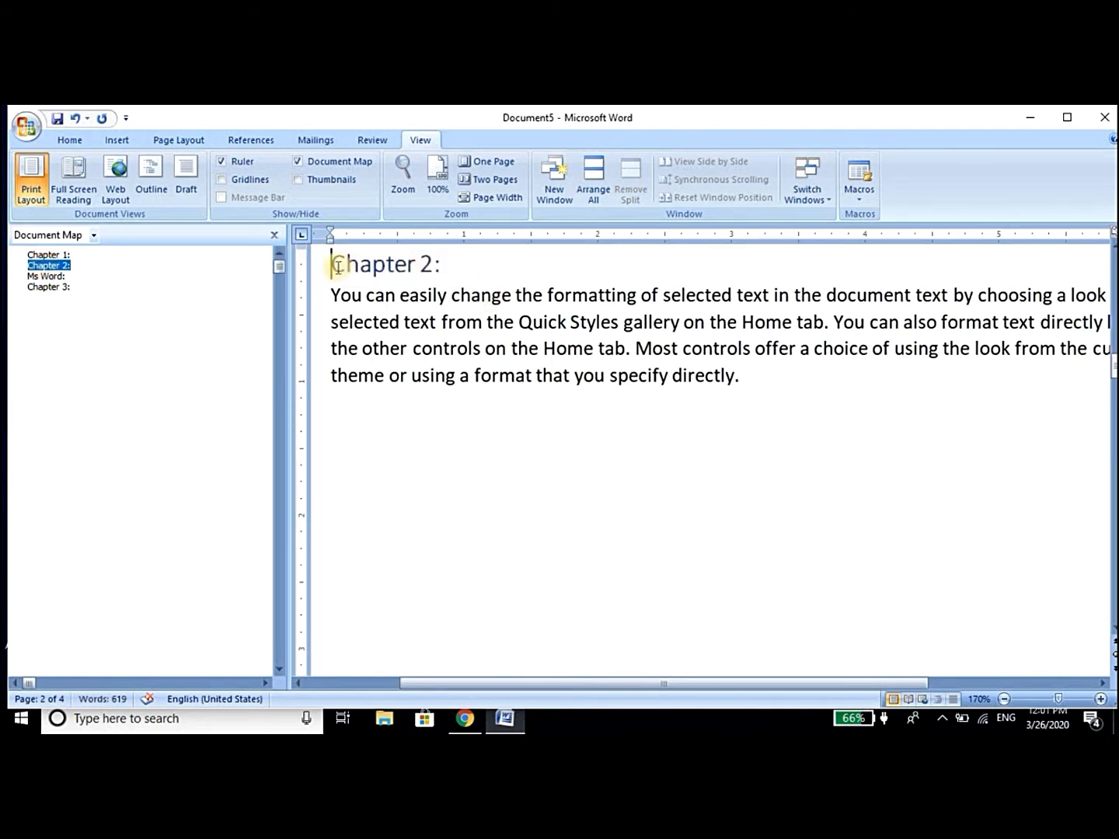
left_click(46, 289)
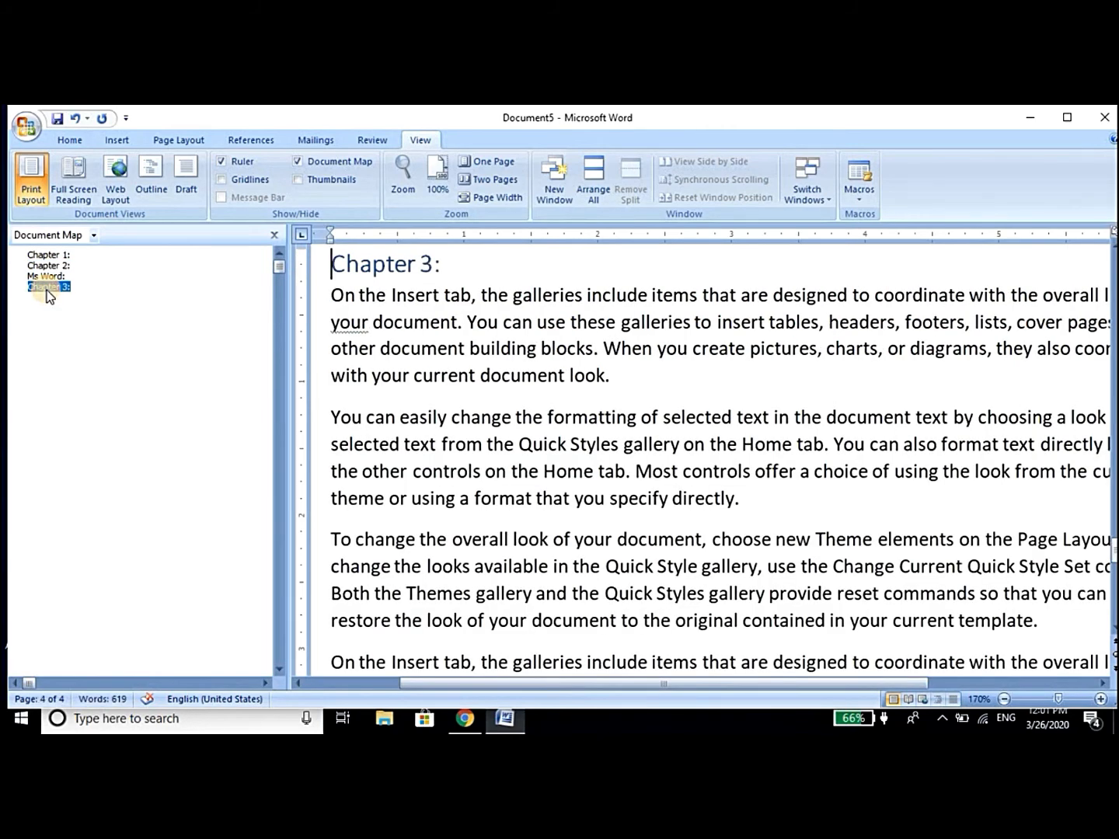
left_click(43, 275)
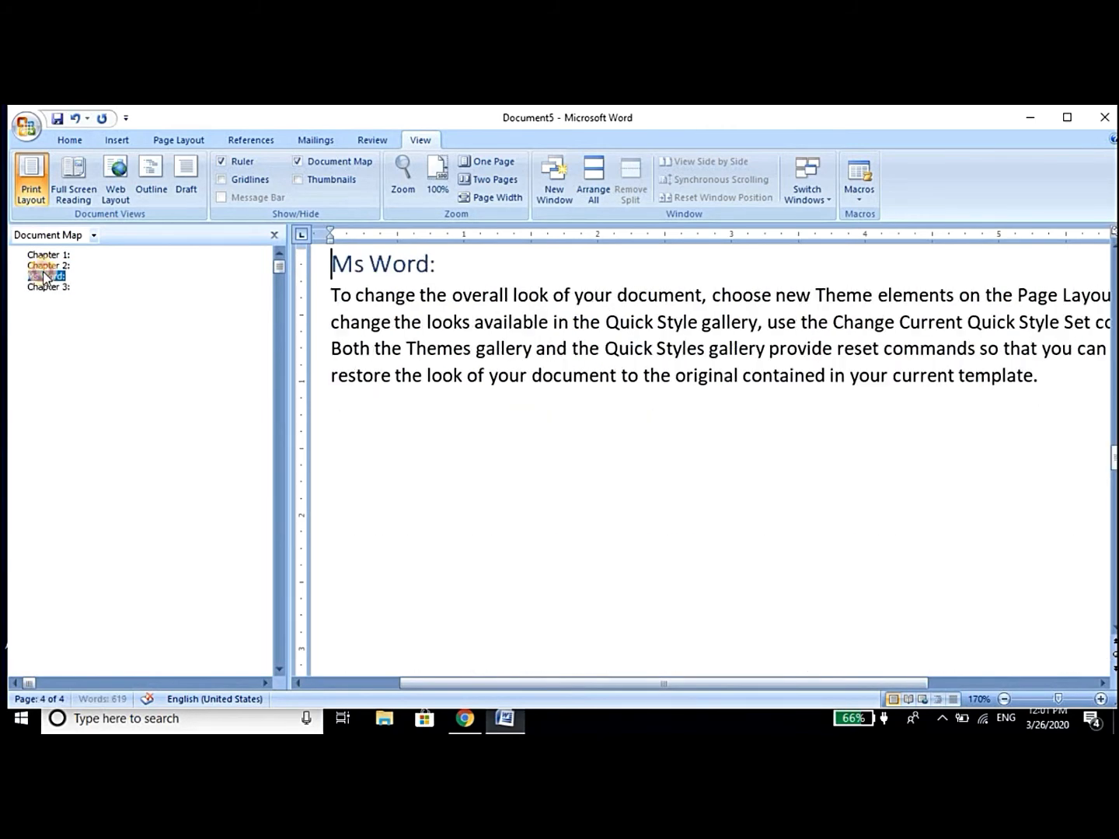
left_click(46, 256)
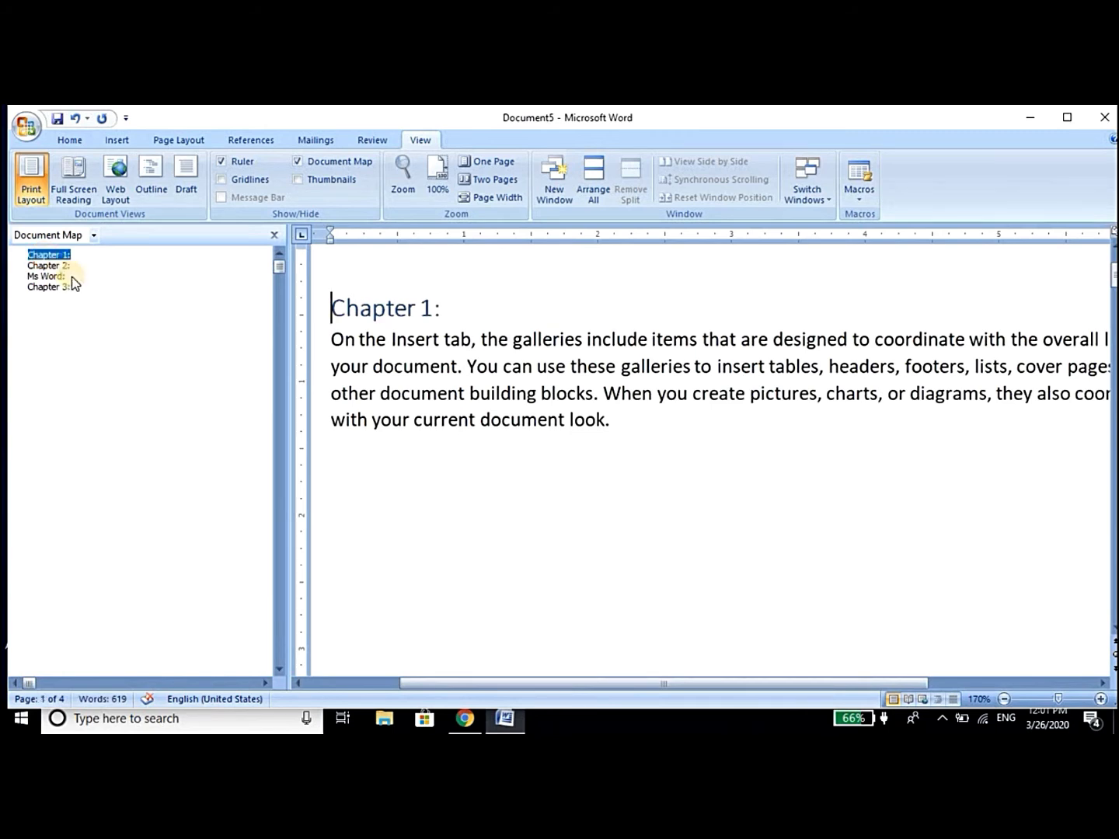
Step: Show the page thumbnails and use them to jump to pages 4, 2 and 1
left_click(299, 181)
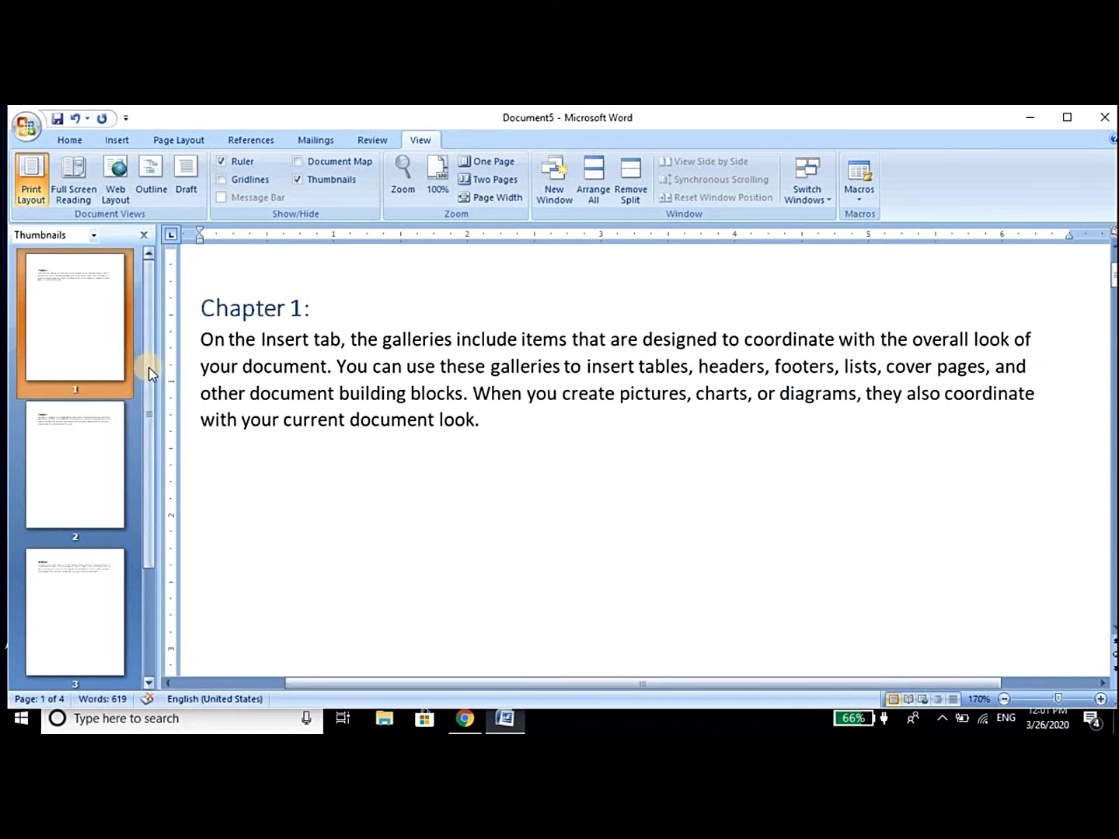
left_click_drag(151, 373, 149, 519)
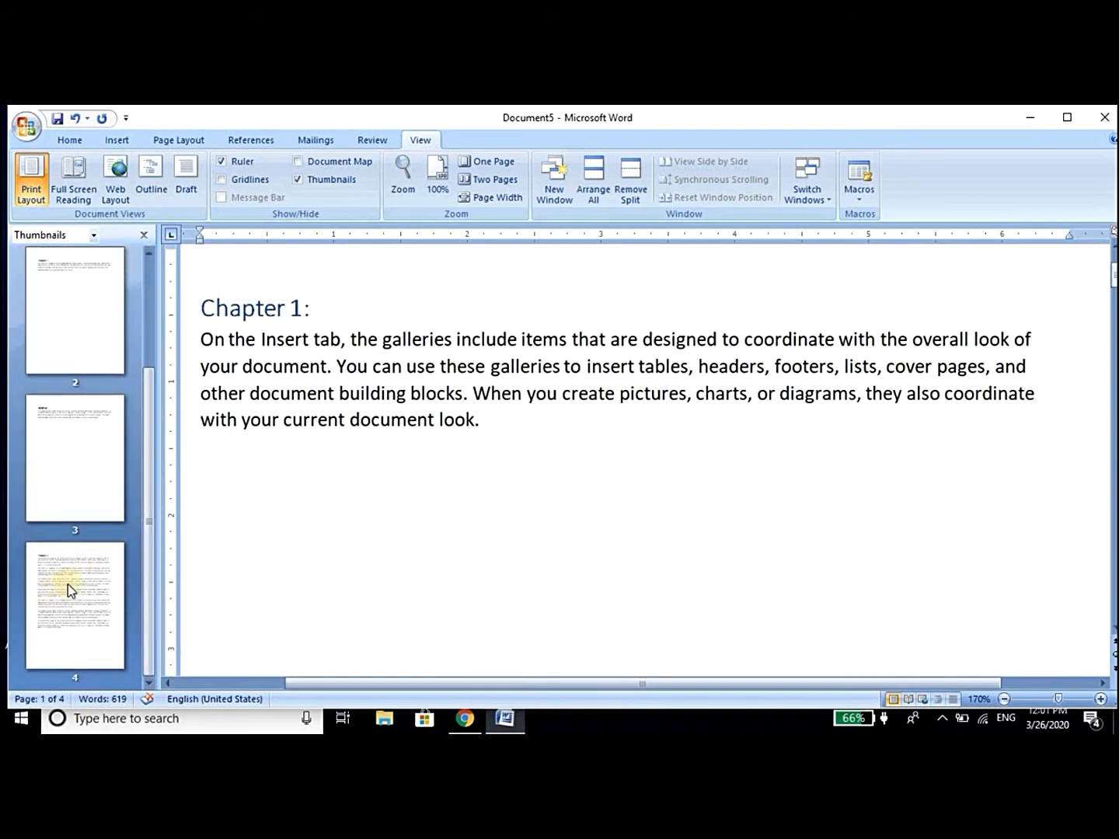
left_click(67, 571)
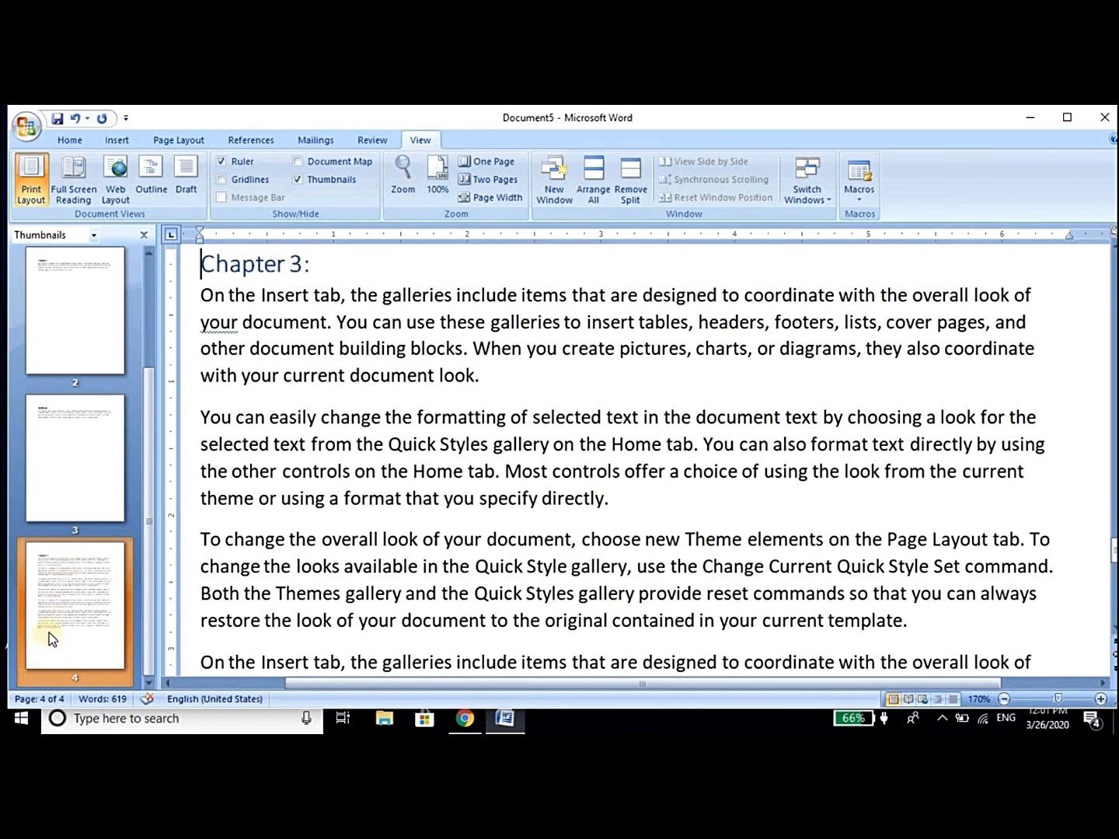
left_click(77, 273)
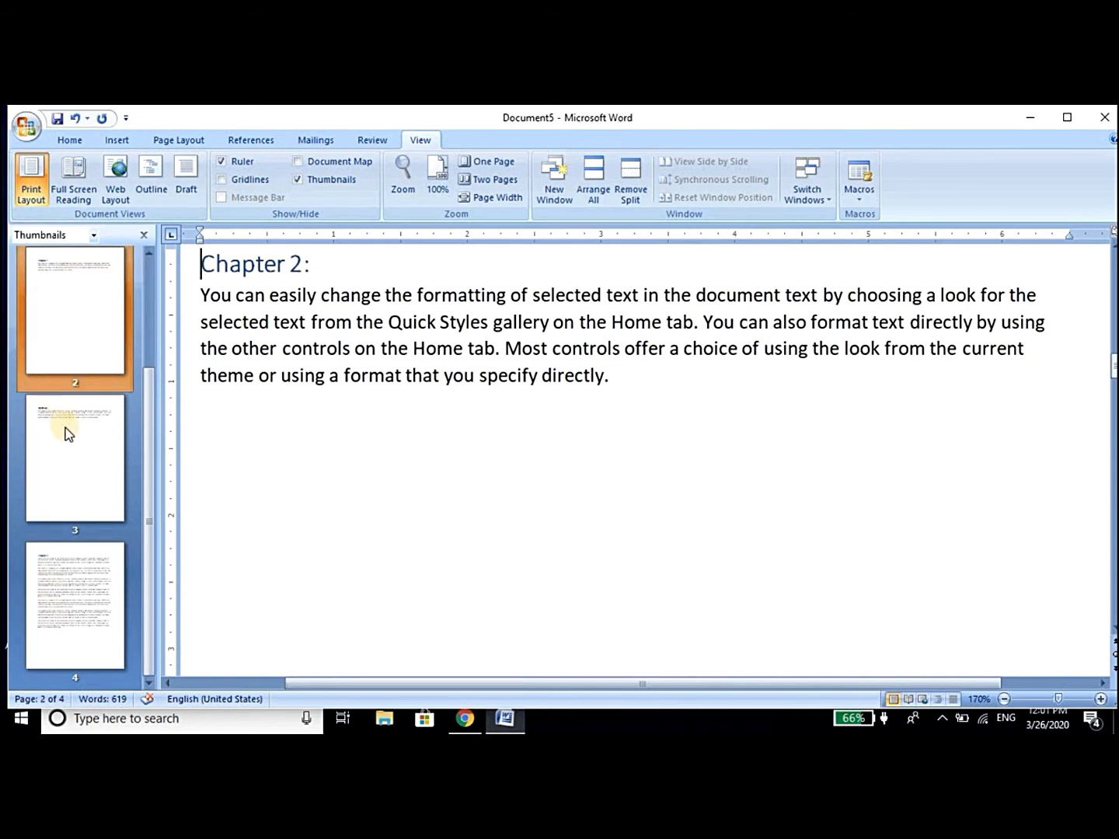
left_click(147, 254)
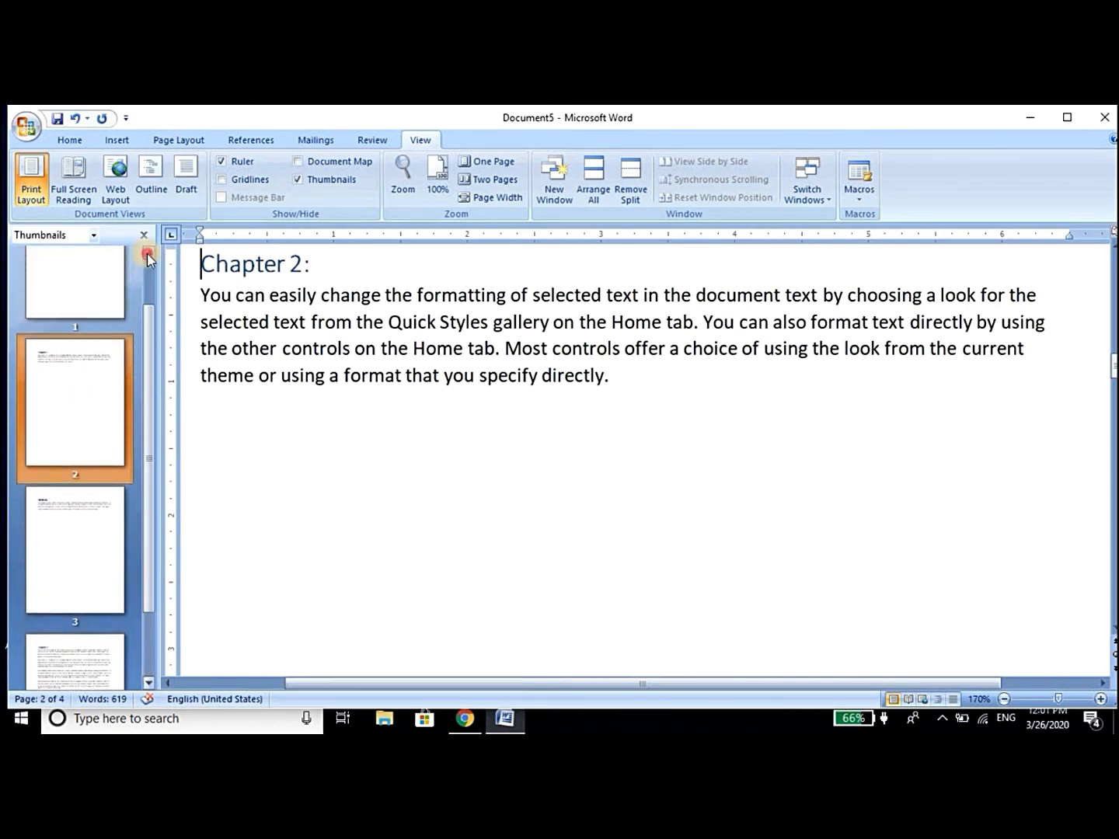
left_click(81, 303)
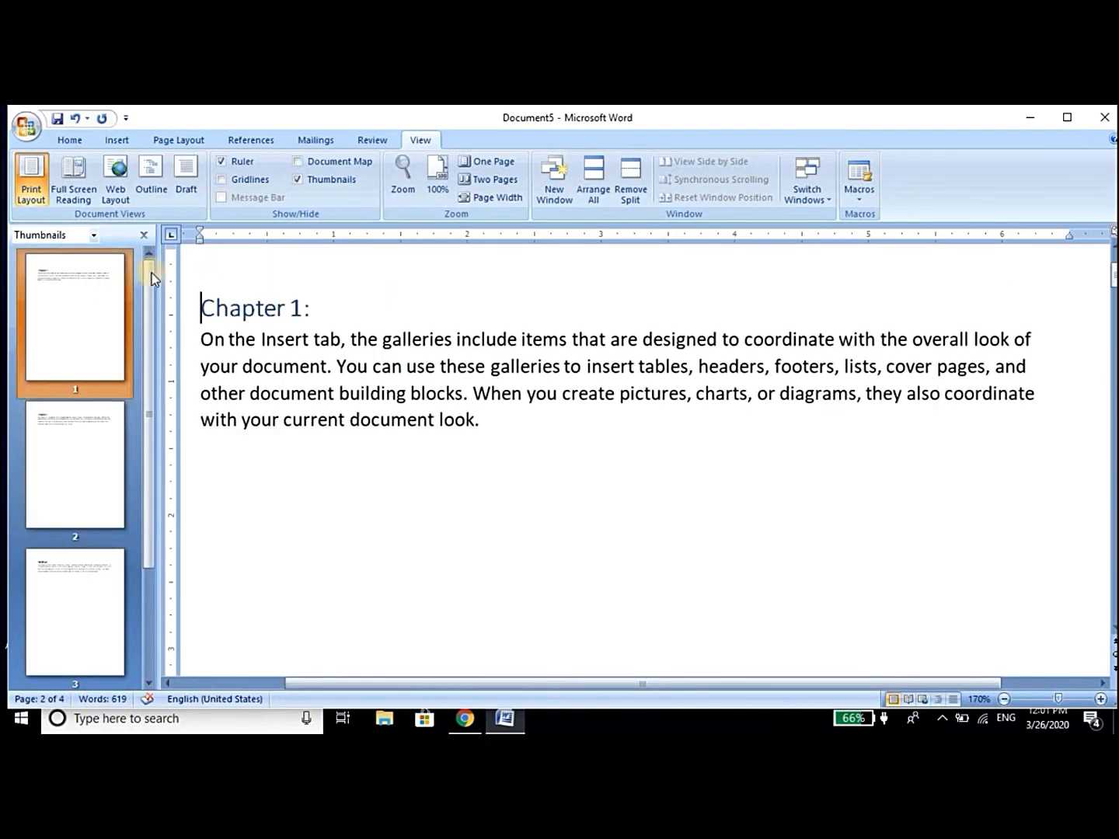